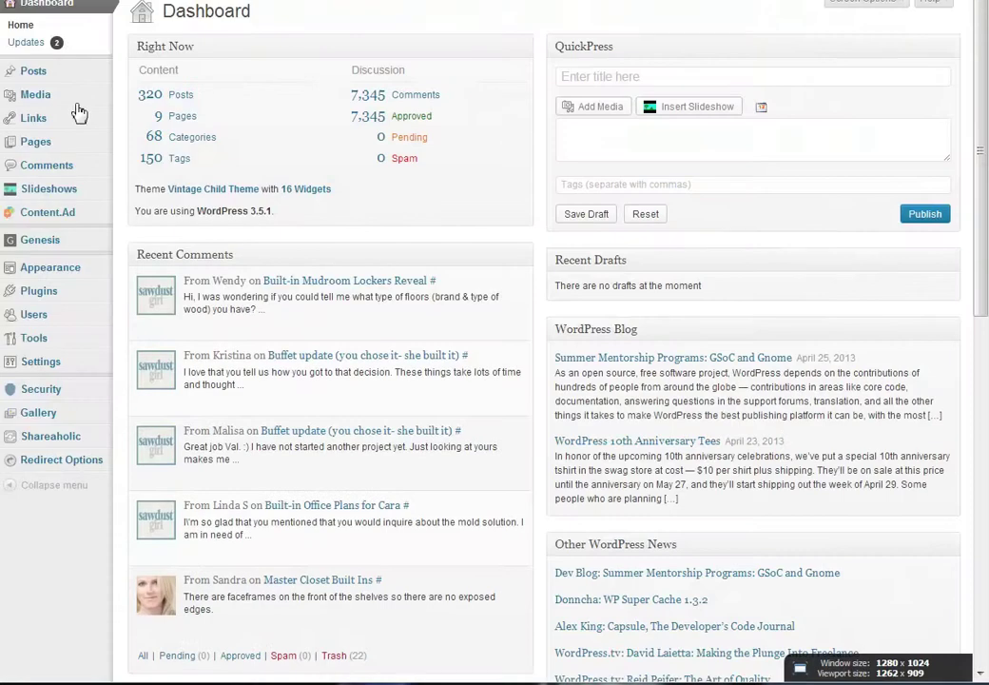
Show the Slideshows and Plugins submenus from the admin dashboard sidebar
{"action": "mouse_move", "coordinate": [77, 194]}
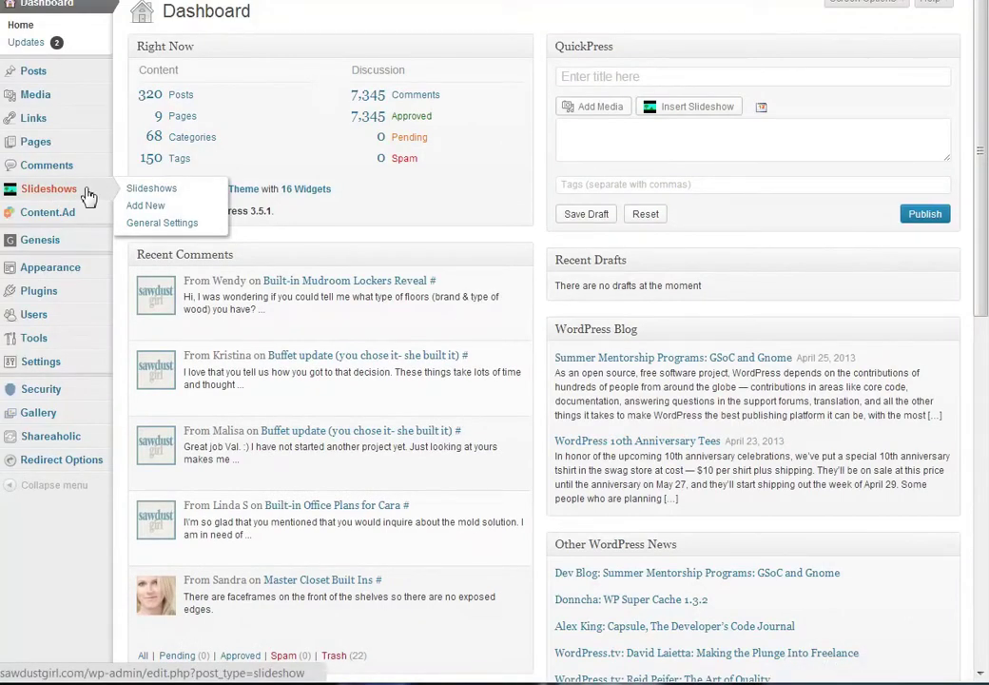
Locate the Slideshow plugin in the Installed Plugins list
{"action": "mouse_move", "coordinate": [48, 295]}
{"action": "left_click", "coordinate": [203, 294]}
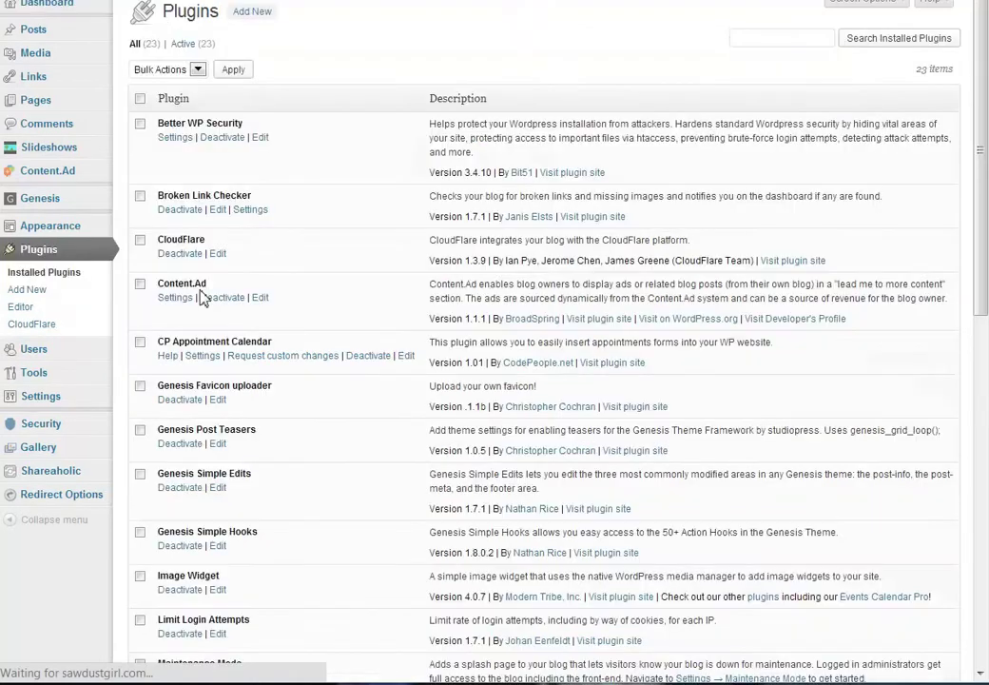
{"action": "scroll", "coordinate": [371, 302], "scroll_direction": "down", "scroll_amount": 5}
{"action": "scroll", "coordinate": [371, 302], "scroll_direction": "down", "scroll_amount": 5}
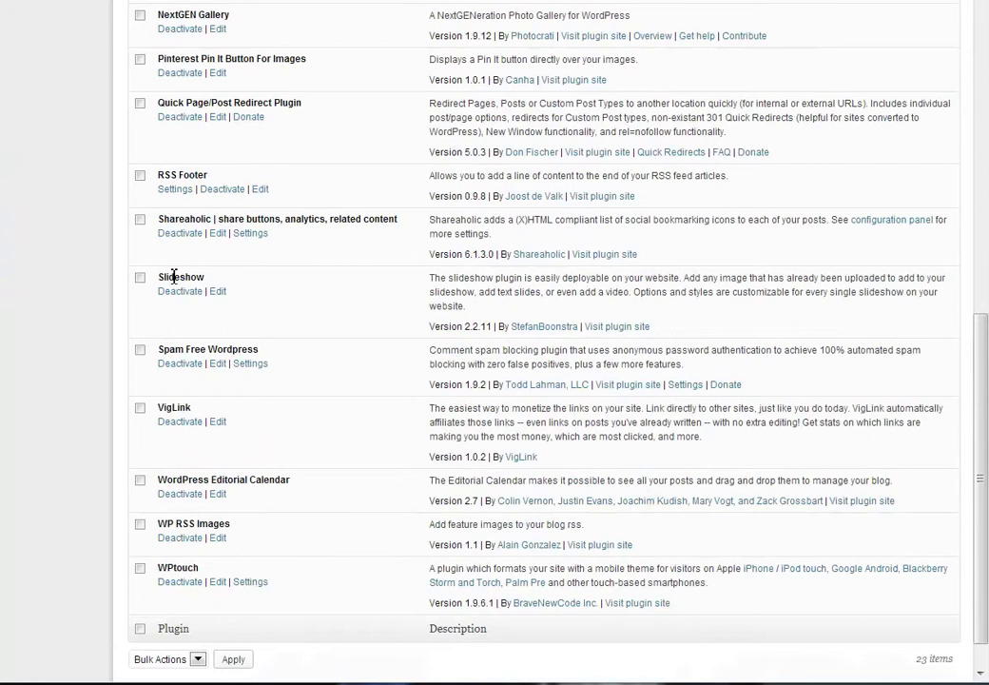
{"action": "double_click", "coordinate": [174, 277]}
{"action": "scroll", "coordinate": [356, 293], "scroll_direction": "up", "scroll_amount": 15}
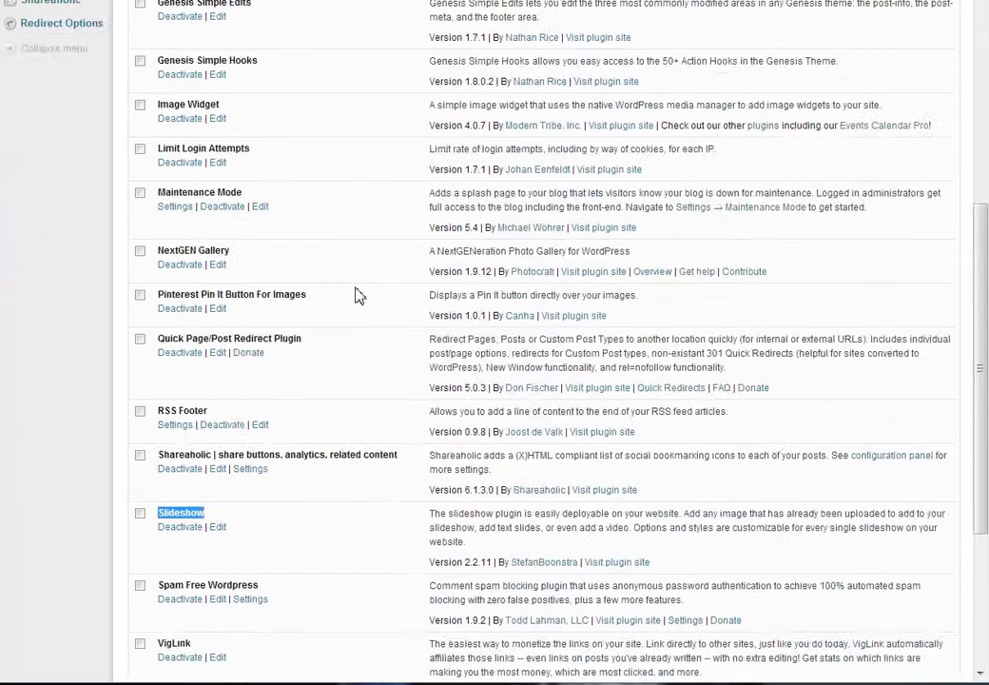
Go to Slideshows > Slideshows to list the Testimonials slideshow
{"action": "mouse_move", "coordinate": [49, 151]}
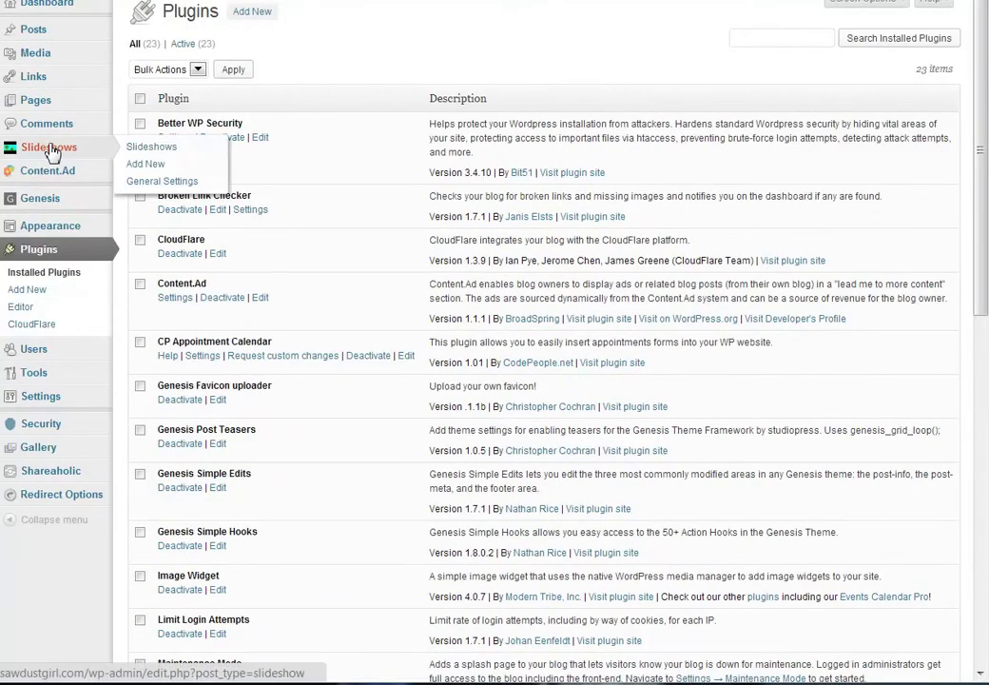
{"action": "left_click", "coordinate": [142, 148]}
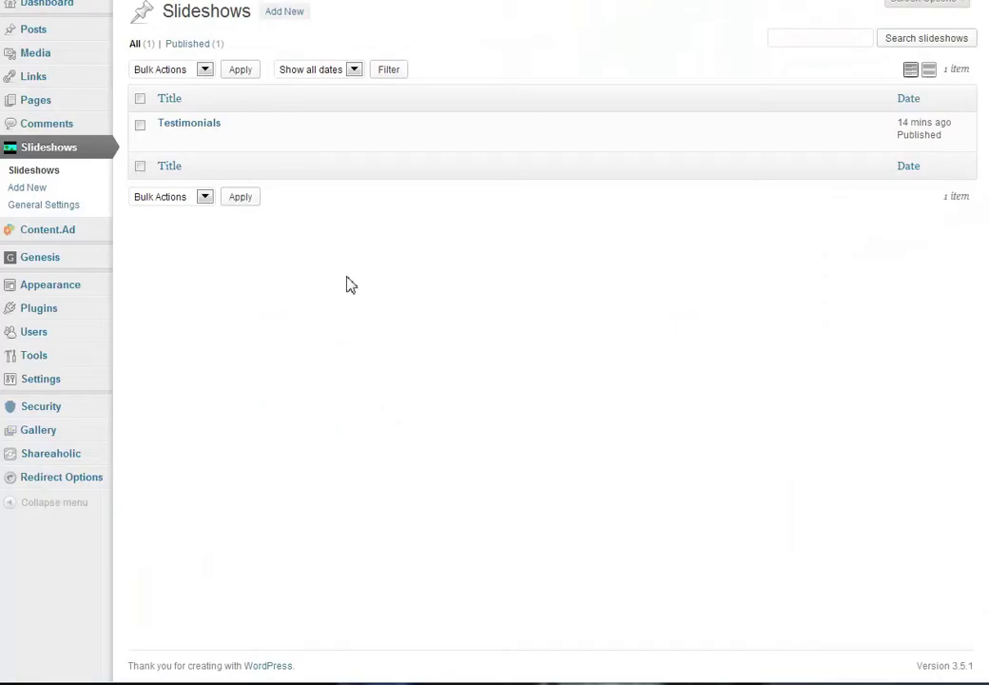
{"action": "mouse_move", "coordinate": [165, 126]}
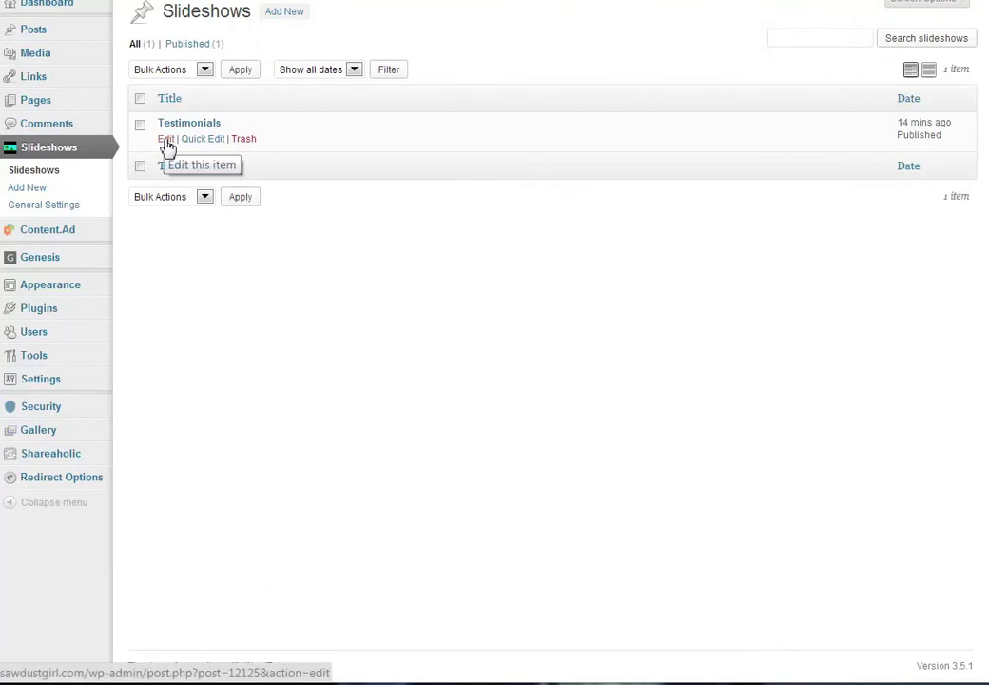
Open Testimonials for editing and view the first image slide's media details before returning
{"action": "left_click", "coordinate": [166, 140]}
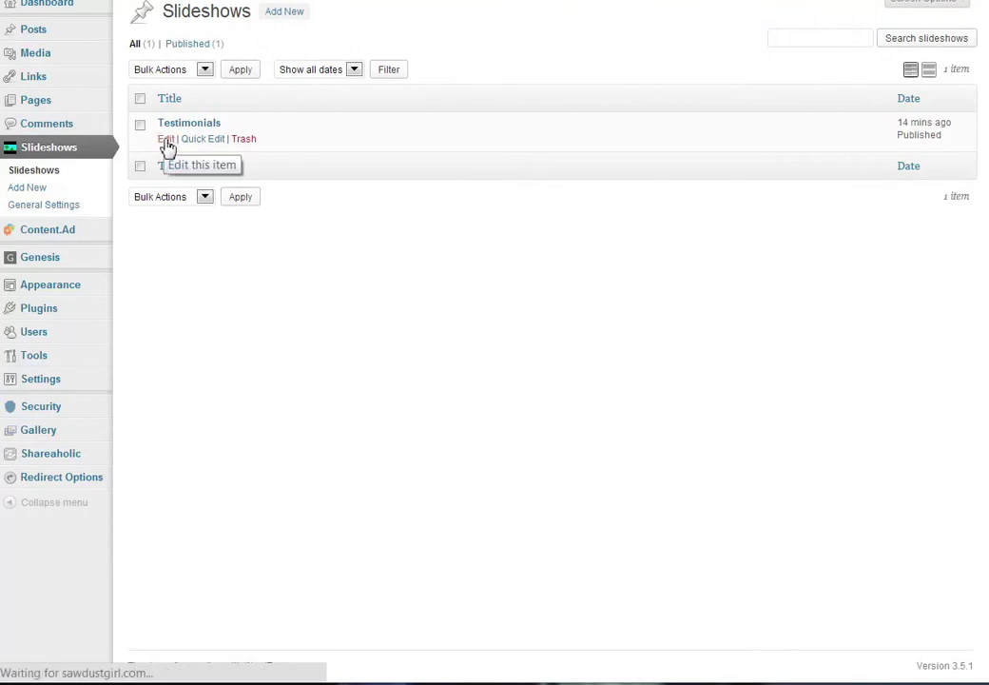
{"action": "scroll", "coordinate": [620, 271], "scroll_direction": "down", "scroll_amount": 3}
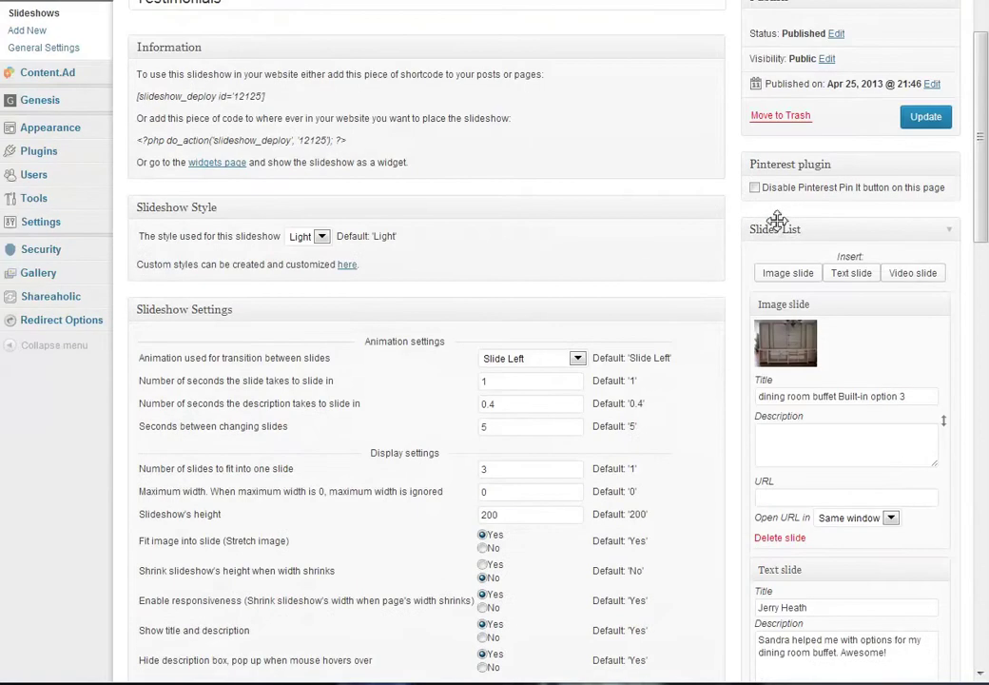
{"action": "scroll", "coordinate": [927, 290], "scroll_direction": "down", "scroll_amount": 3}
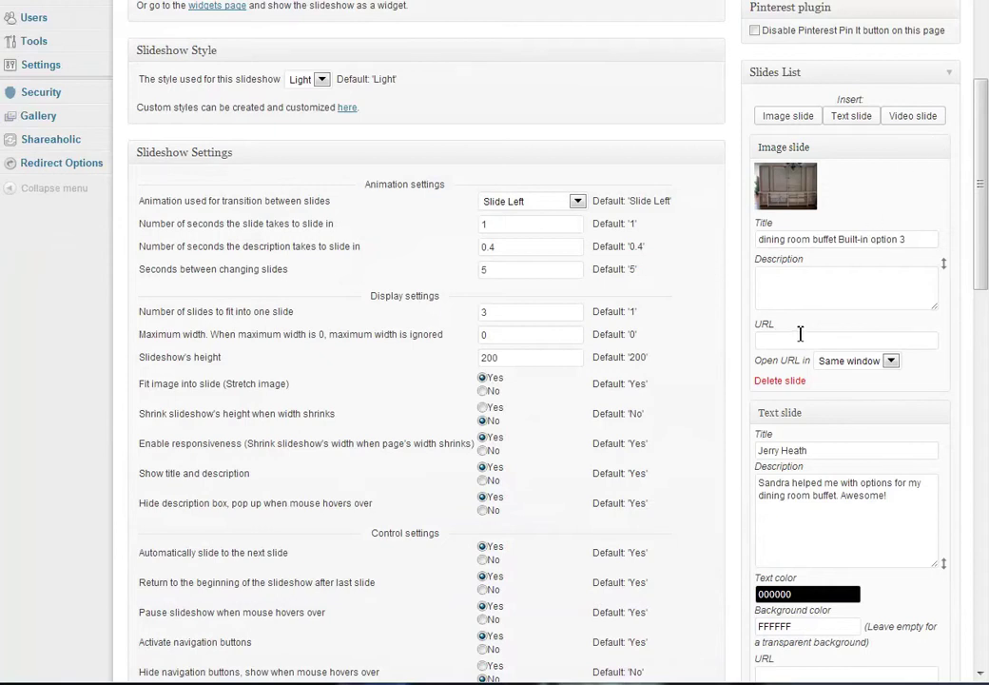
{"action": "scroll", "coordinate": [825, 513], "scroll_direction": "down", "scroll_amount": 3}
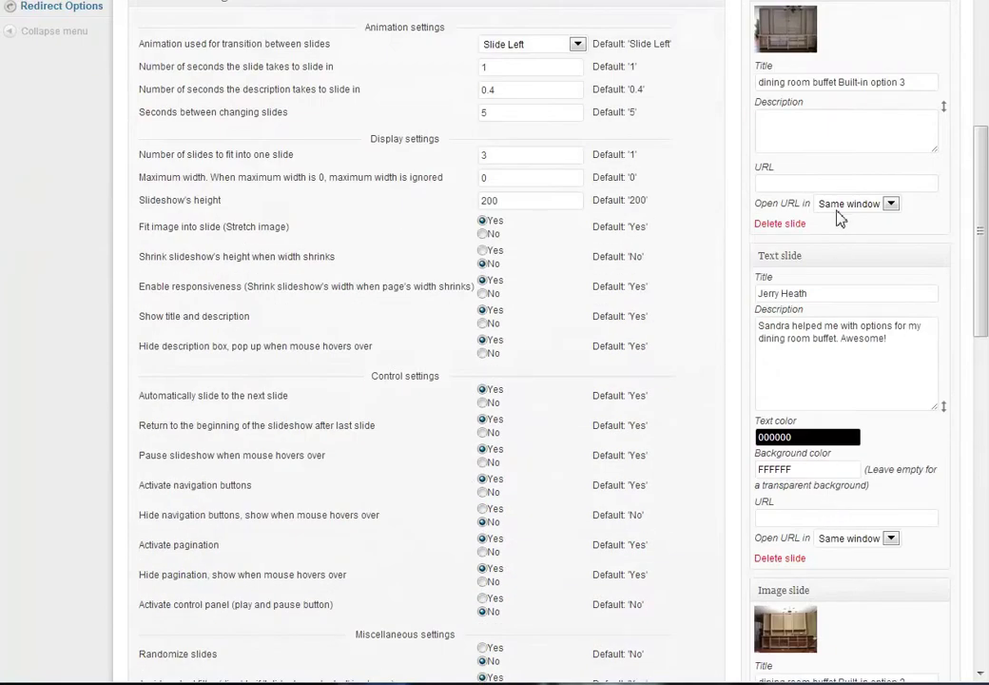
{"action": "scroll", "coordinate": [852, 92], "scroll_direction": "up", "scroll_amount": 3}
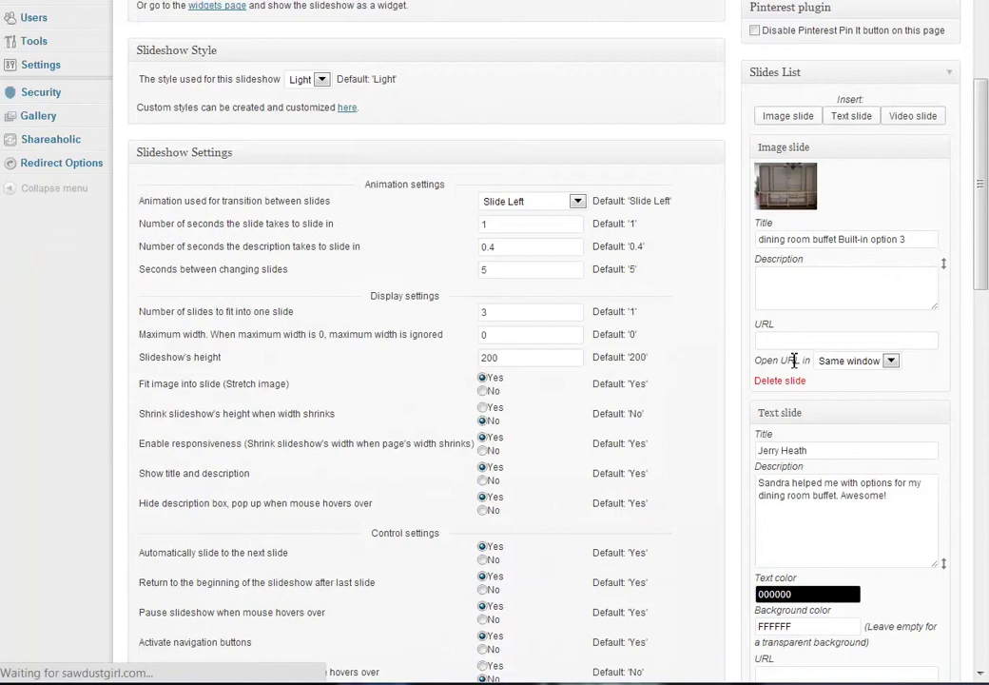
{"action": "left_click", "coordinate": [786, 173]}
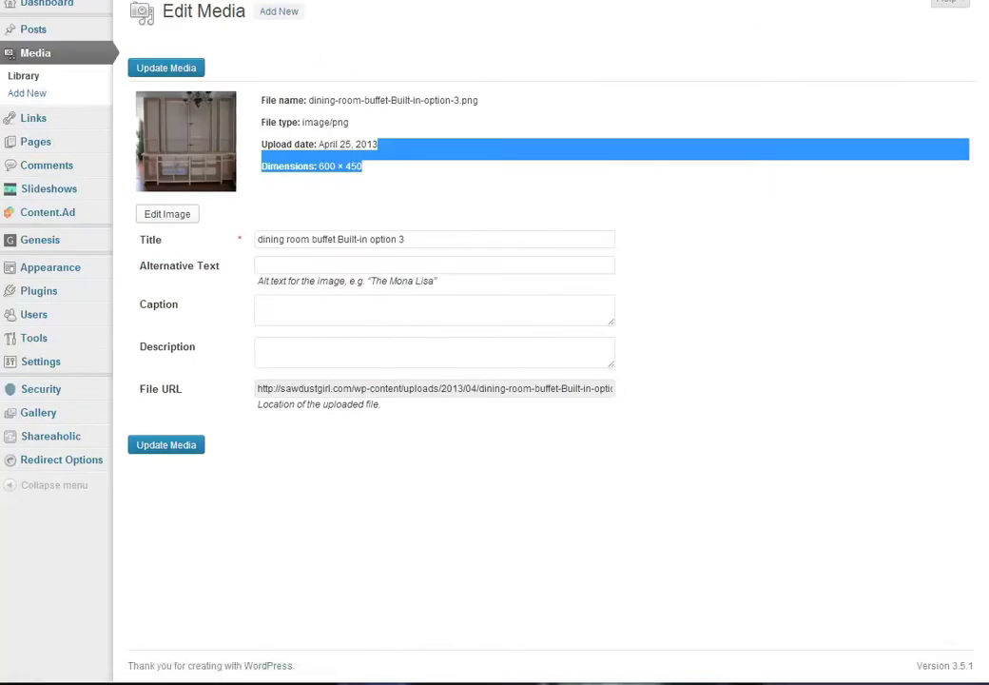
{"action": "key", "text": "alt+Left"}
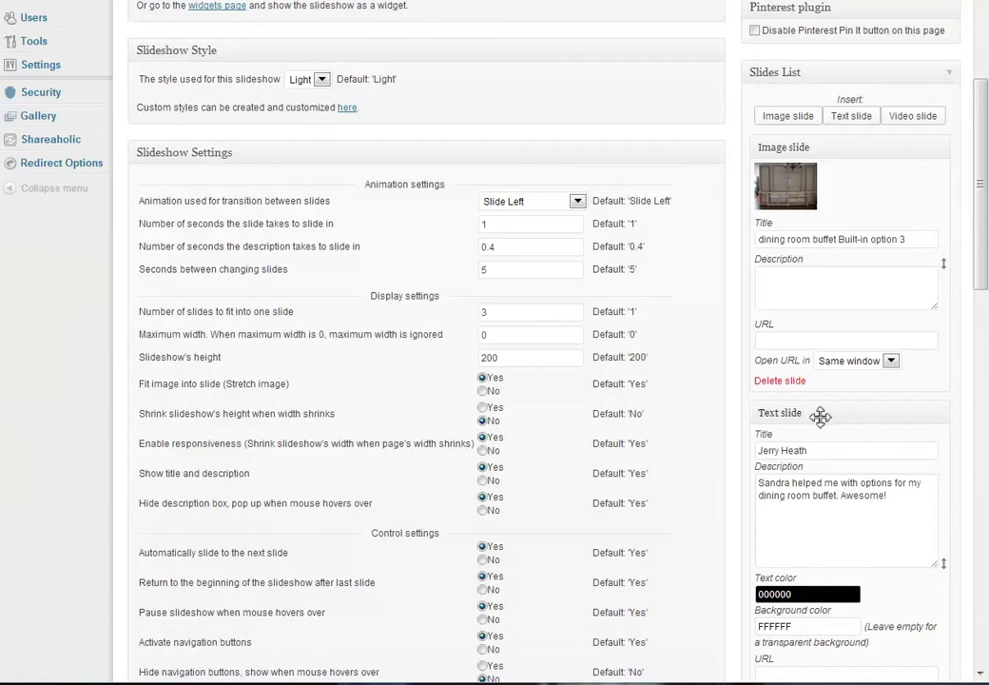
{"action": "left_click_drag", "start_coordinate": [819, 415], "coordinate": [826, 147]}
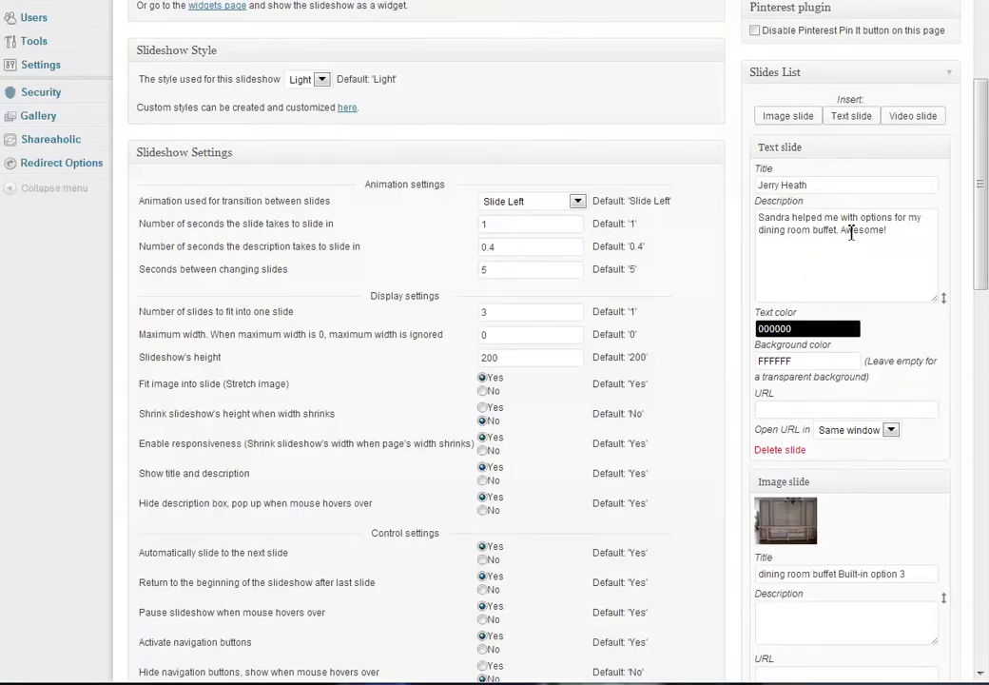
{"action": "scroll", "coordinate": [780, 143], "scroll_direction": "up", "scroll_amount": 1}
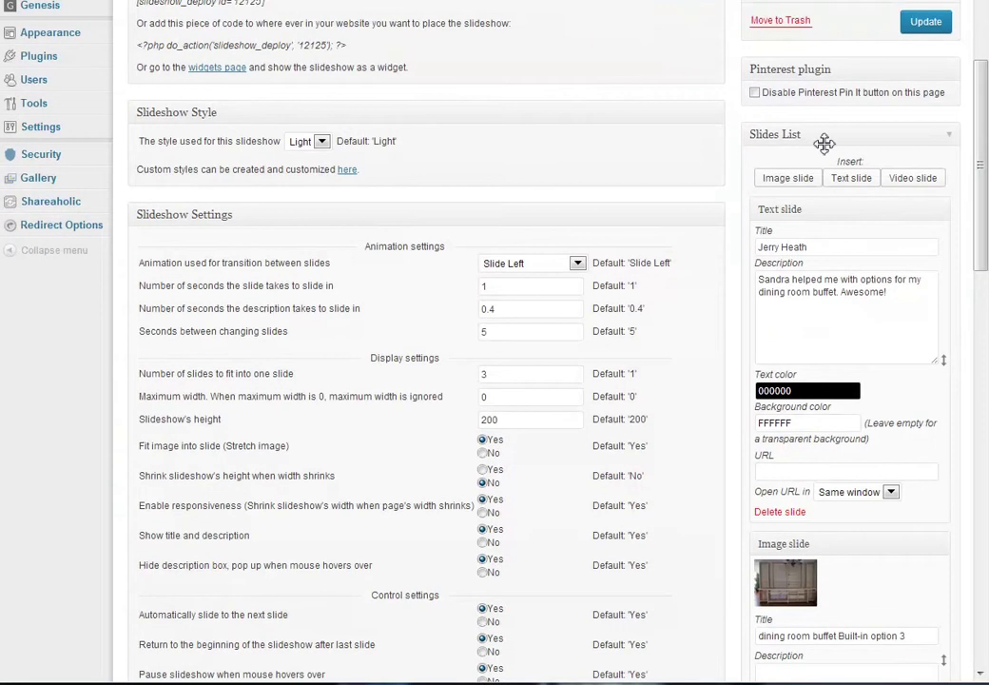
{"action": "left_click_drag", "start_coordinate": [820, 139], "coordinate": [815, 167]}
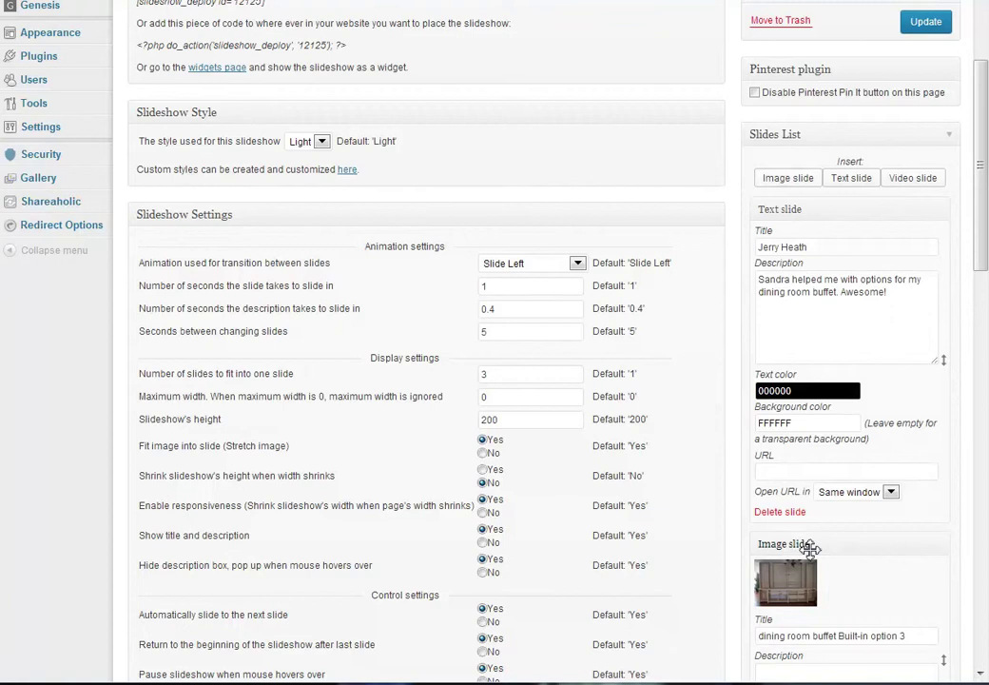
{"action": "left_click_drag", "start_coordinate": [806, 547], "coordinate": [949, 212]}
{"action": "scroll", "coordinate": [978, 260], "scroll_direction": "down", "scroll_amount": 1}
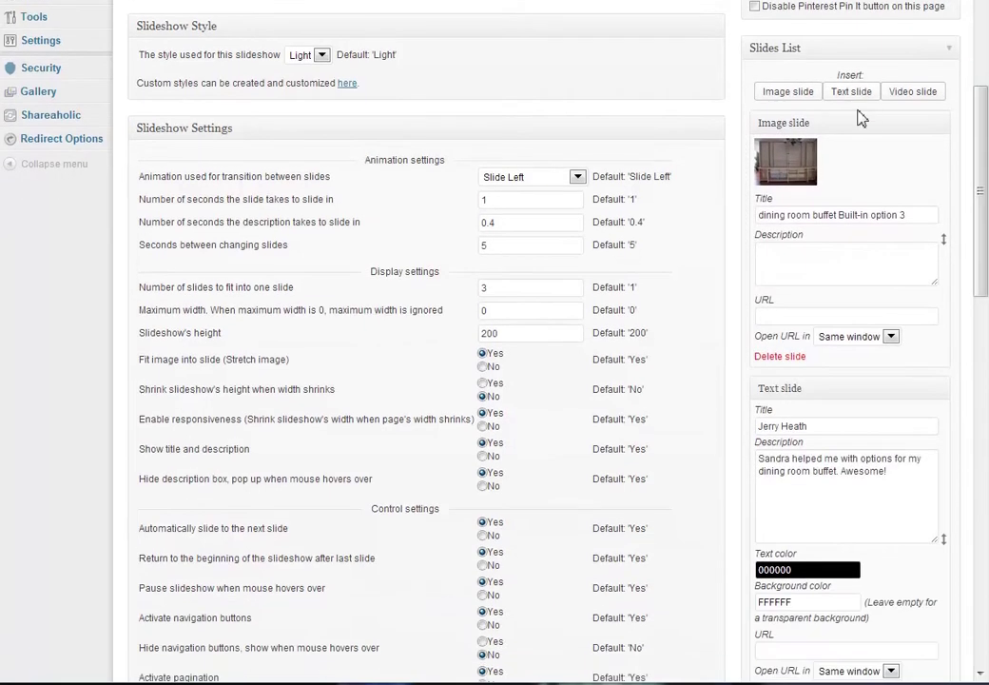
{"action": "scroll", "coordinate": [980, 285], "scroll_direction": "down", "scroll_amount": 1}
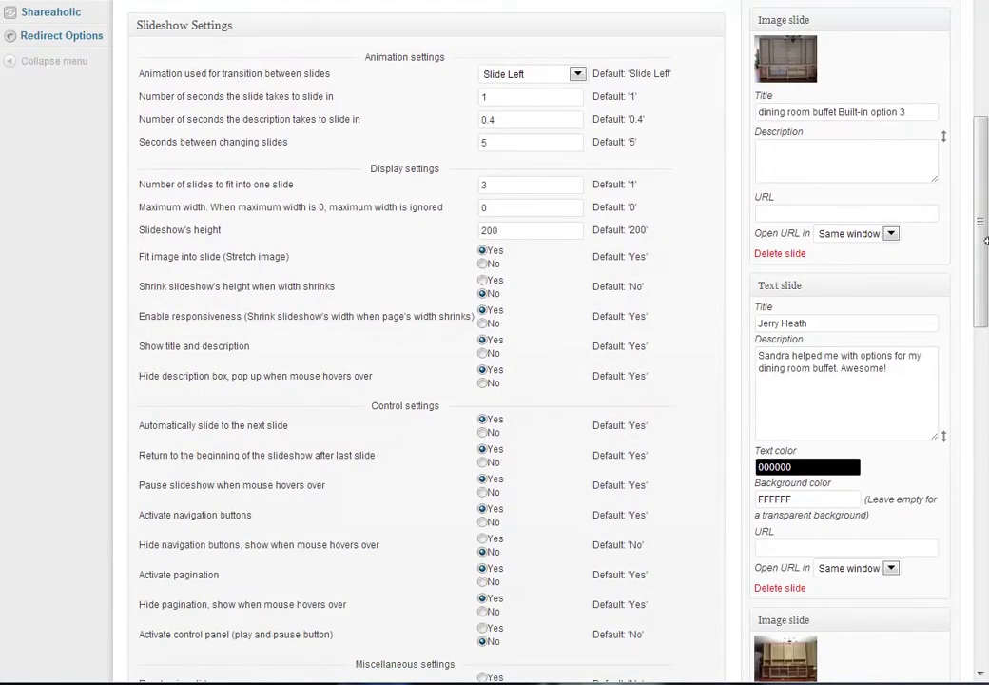
Highlight the 'Number of slides to fit into one slide' setting and its value 3
{"action": "left_click_drag", "start_coordinate": [979, 249], "coordinate": [981, 195]}
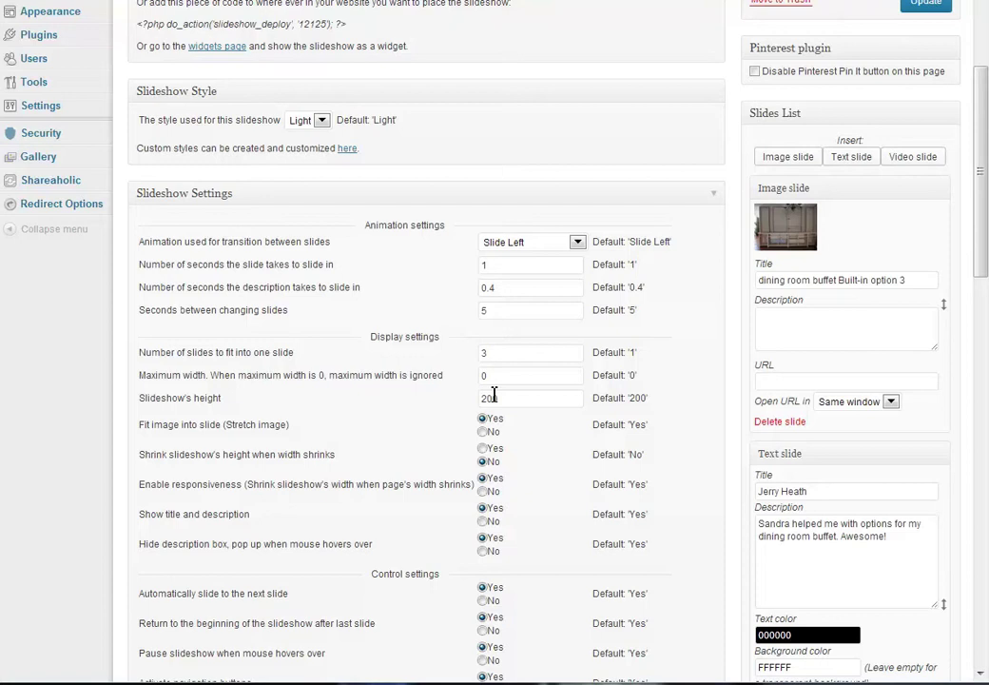
{"action": "left_click_drag", "start_coordinate": [141, 352], "coordinate": [258, 352]}
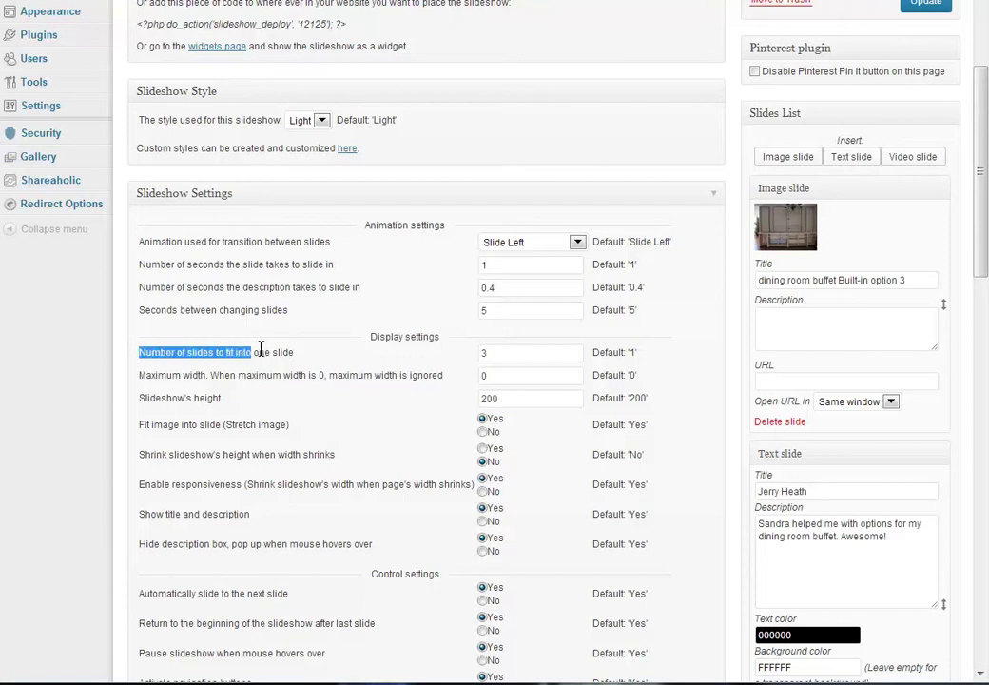
{"action": "left_click_drag", "start_coordinate": [501, 358], "coordinate": [440, 364]}
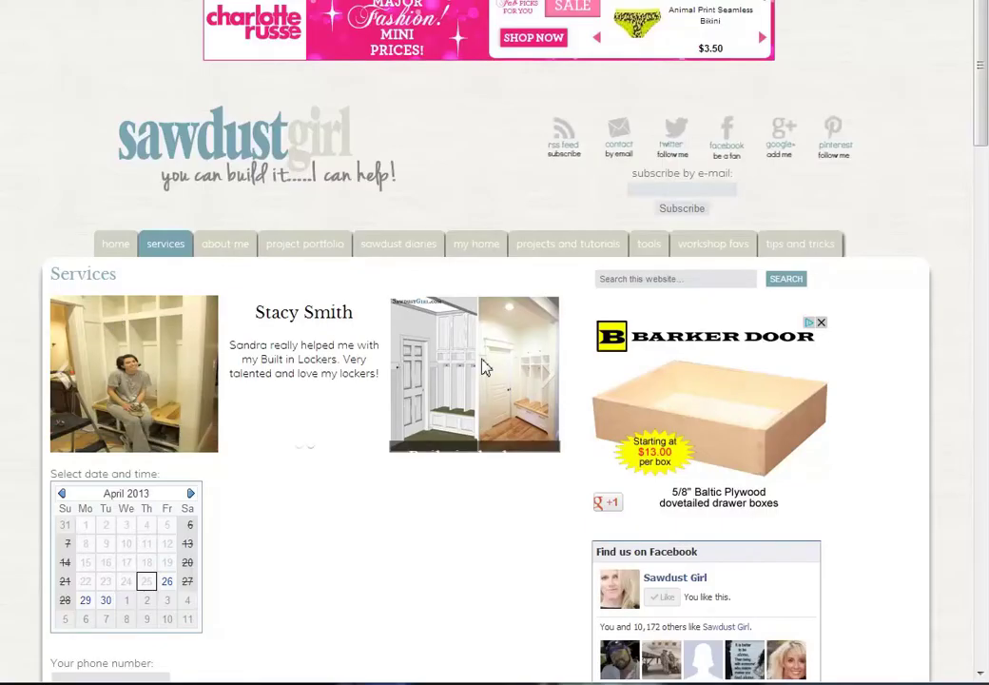
{"action": "mouse_move", "coordinate": [483, 366]}
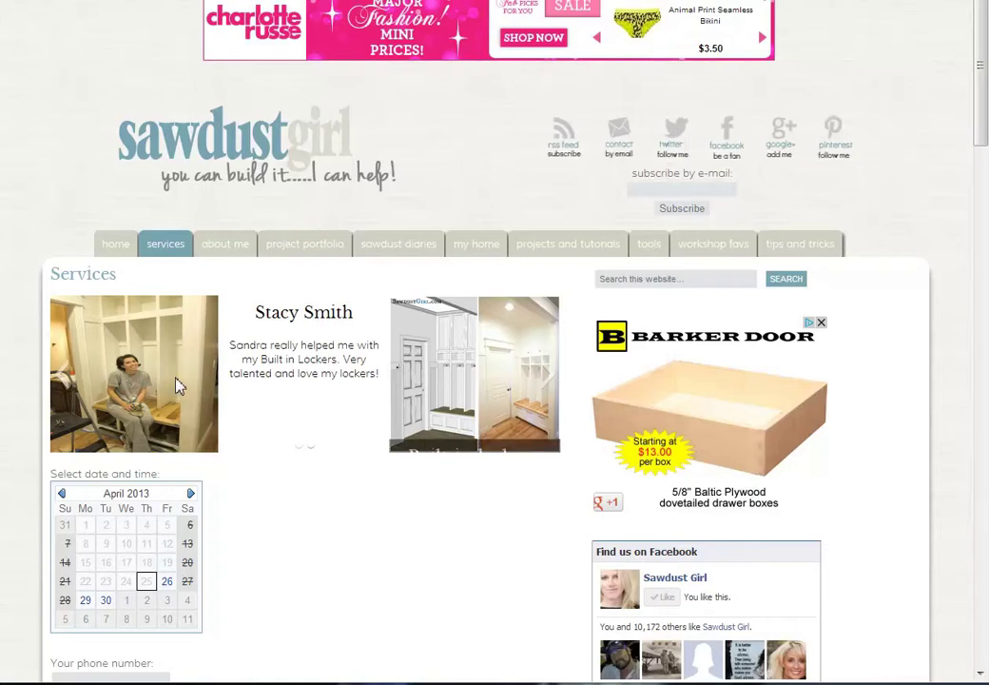
{"action": "mouse_move", "coordinate": [522, 381]}
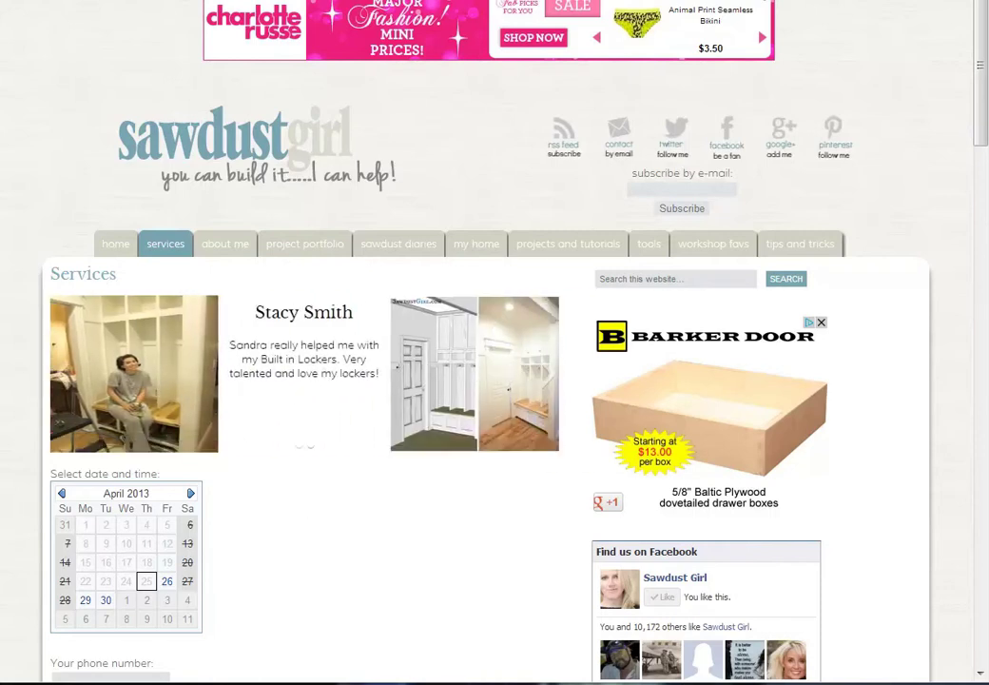
Insert an image slide using the office 'before' photo instead of the wood countertop photo
{"action": "key", "text": "ctrl+Tab"}
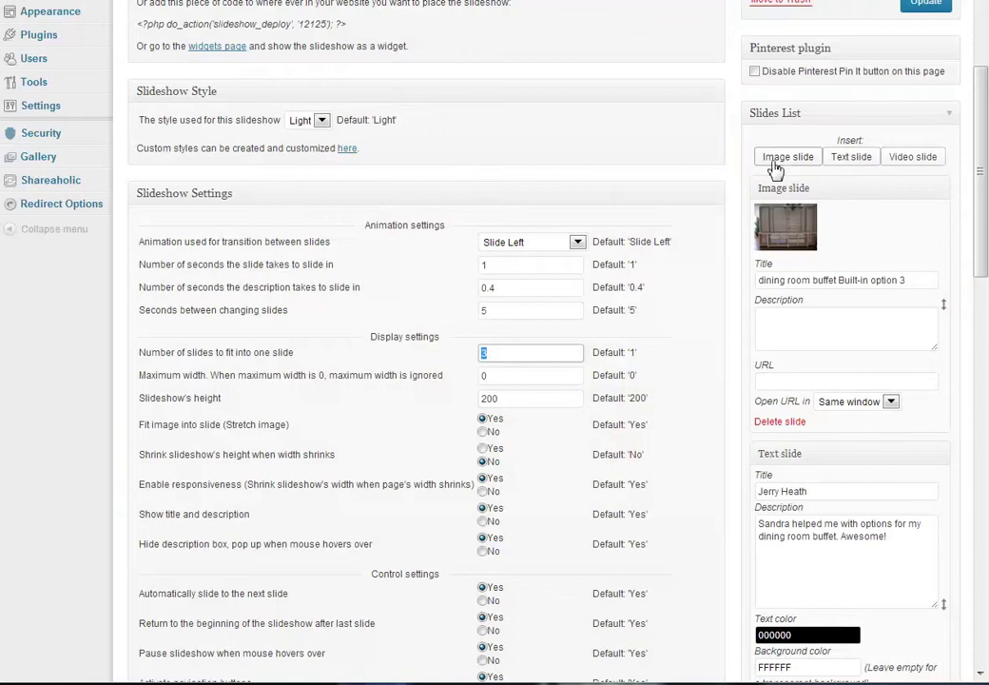
{"action": "left_click", "coordinate": [788, 162]}
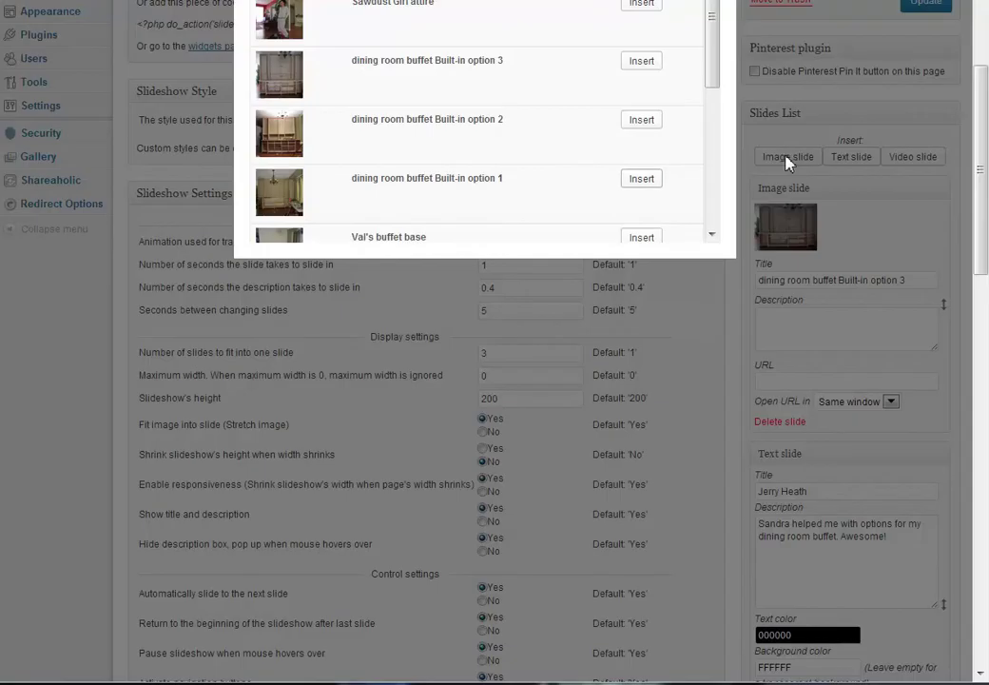
{"action": "scroll", "coordinate": [623, 195], "scroll_direction": "up", "scroll_amount": 3}
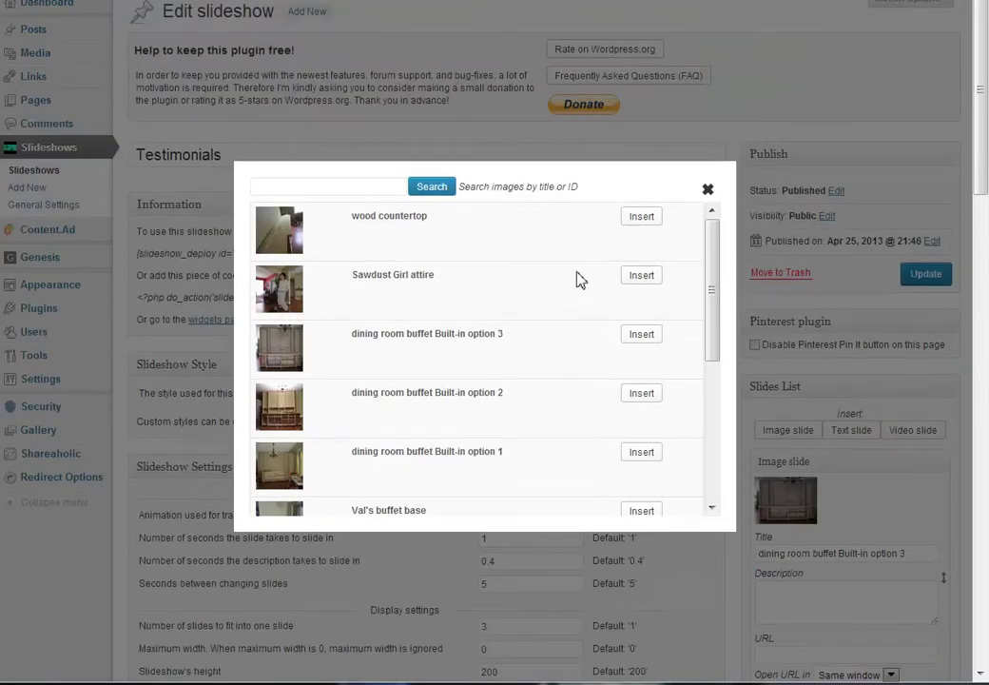
{"action": "left_click", "coordinate": [642, 218]}
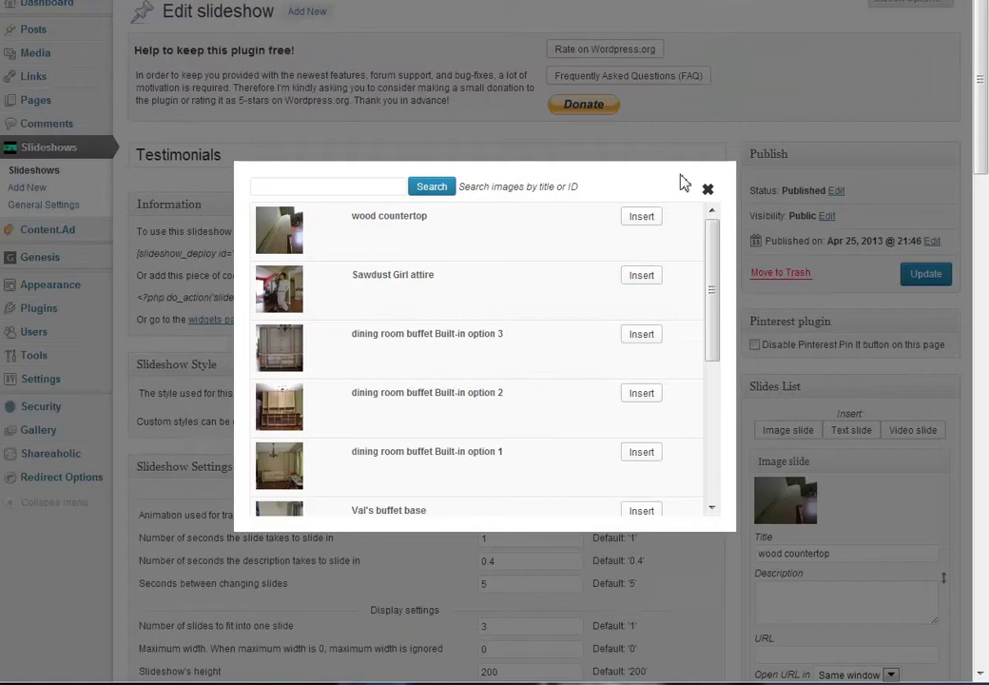
{"action": "left_click_drag", "start_coordinate": [715, 294], "coordinate": [716, 407]}
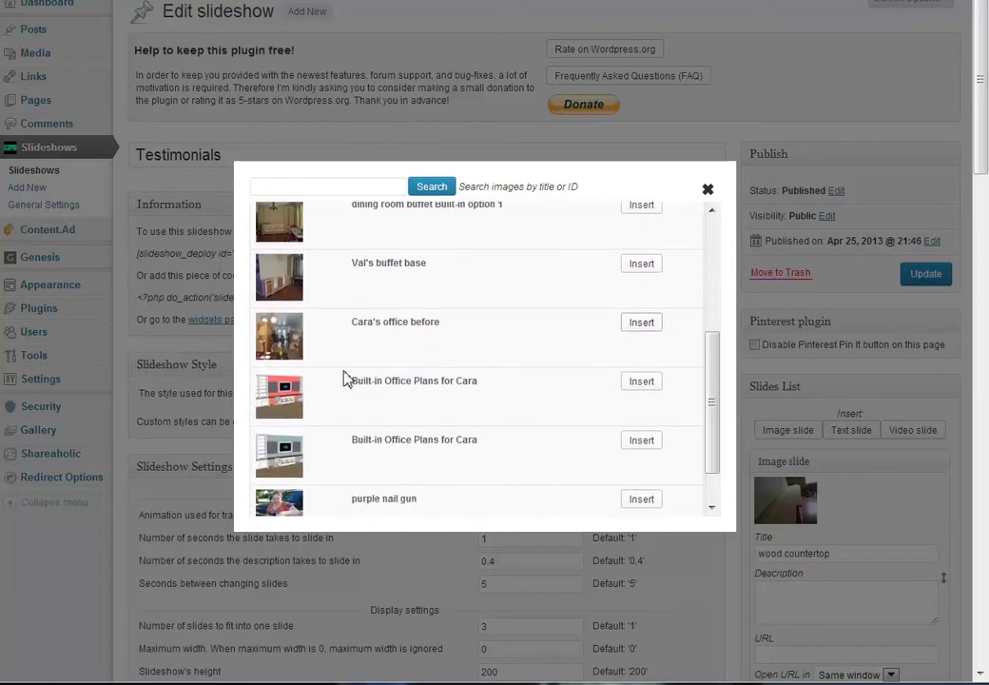
{"action": "left_click", "coordinate": [645, 322]}
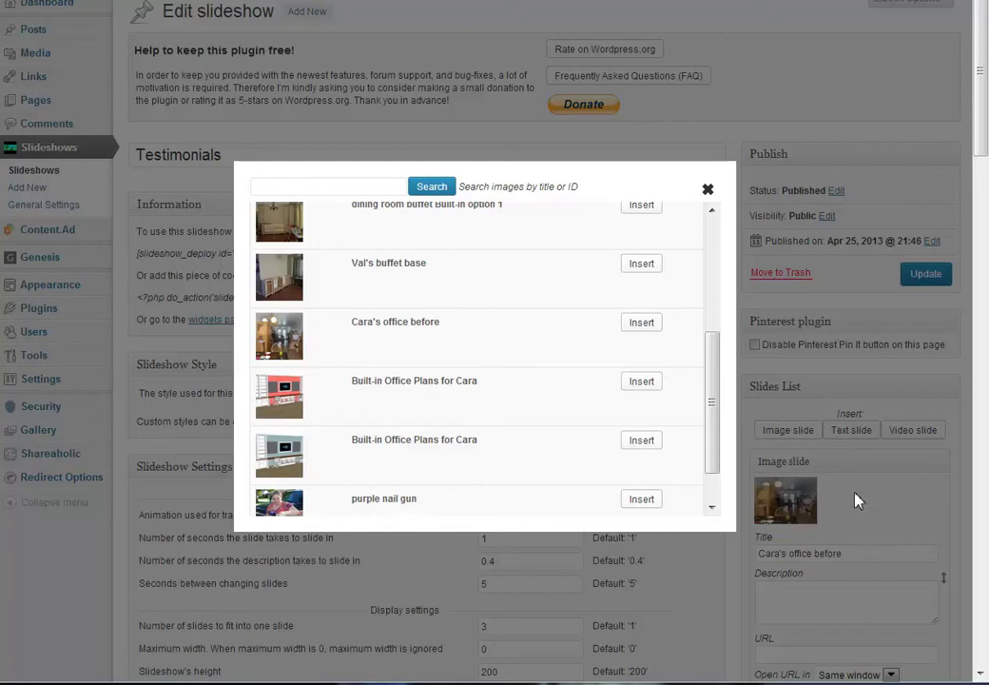
{"action": "left_click", "coordinate": [708, 193]}
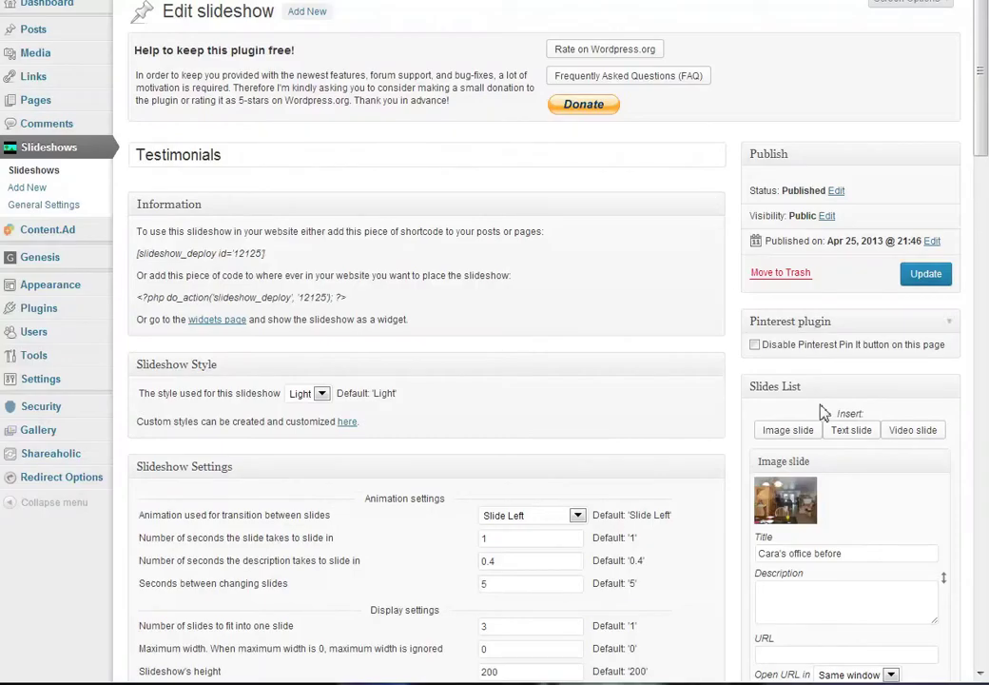
Add a text slide titled with the customer's name and begin its DIY-help testimonial description
{"action": "scroll", "coordinate": [837, 433], "scroll_direction": "down", "scroll_amount": 3}
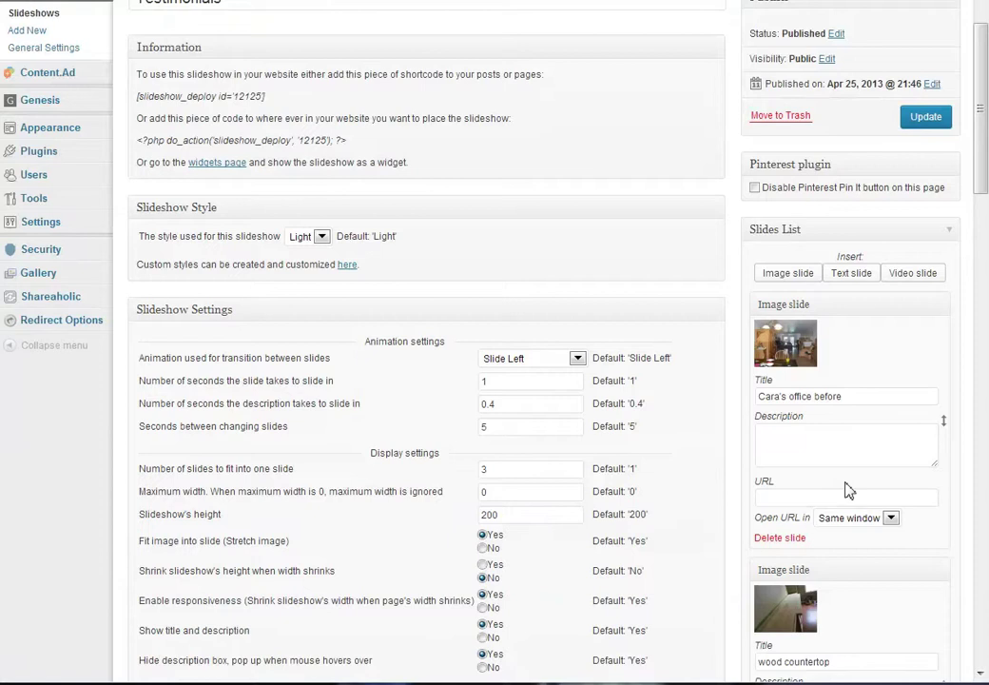
{"action": "scroll", "coordinate": [849, 490], "scroll_direction": "down", "scroll_amount": 2}
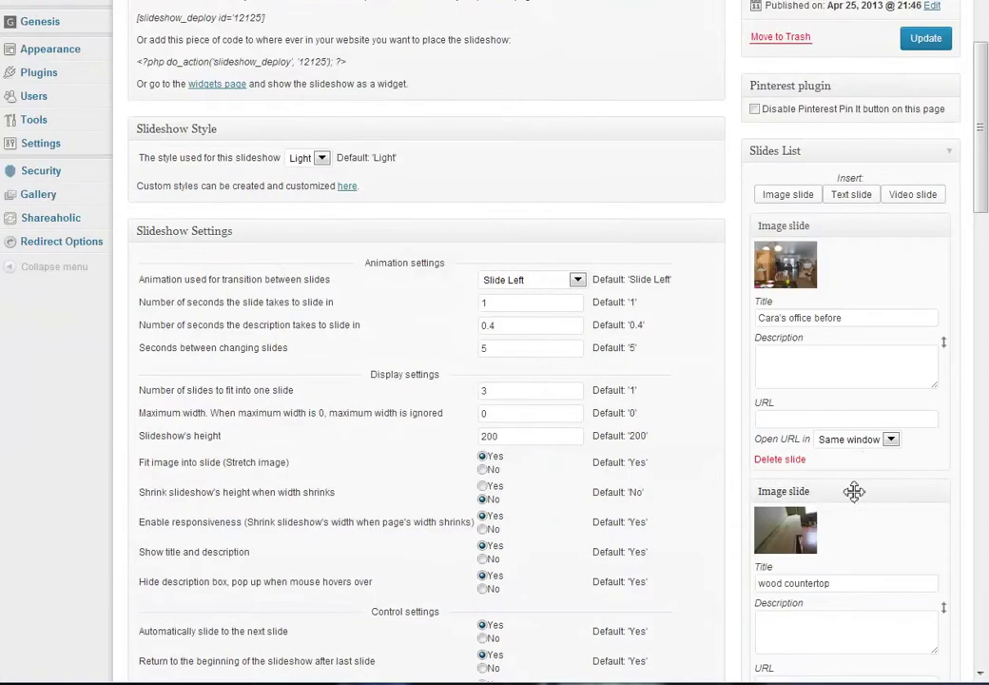
{"action": "left_click", "coordinate": [852, 195]}
{"action": "left_click", "coordinate": [804, 265]}
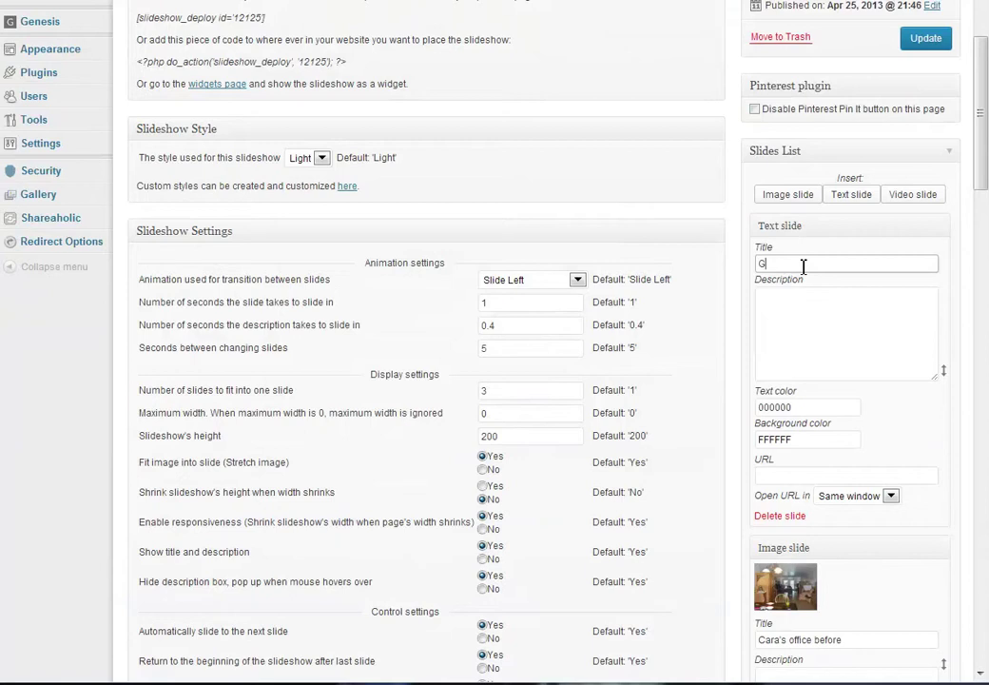
{"action": "key", "text": "Tab"}
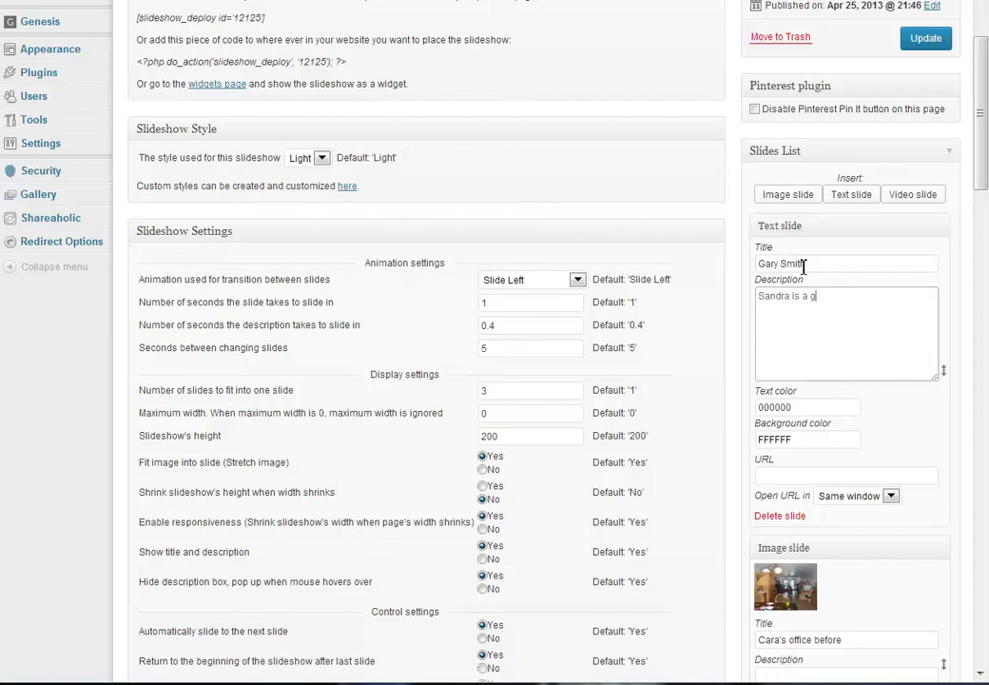
{"action": "type", "text": "Sandra is a great help w"}
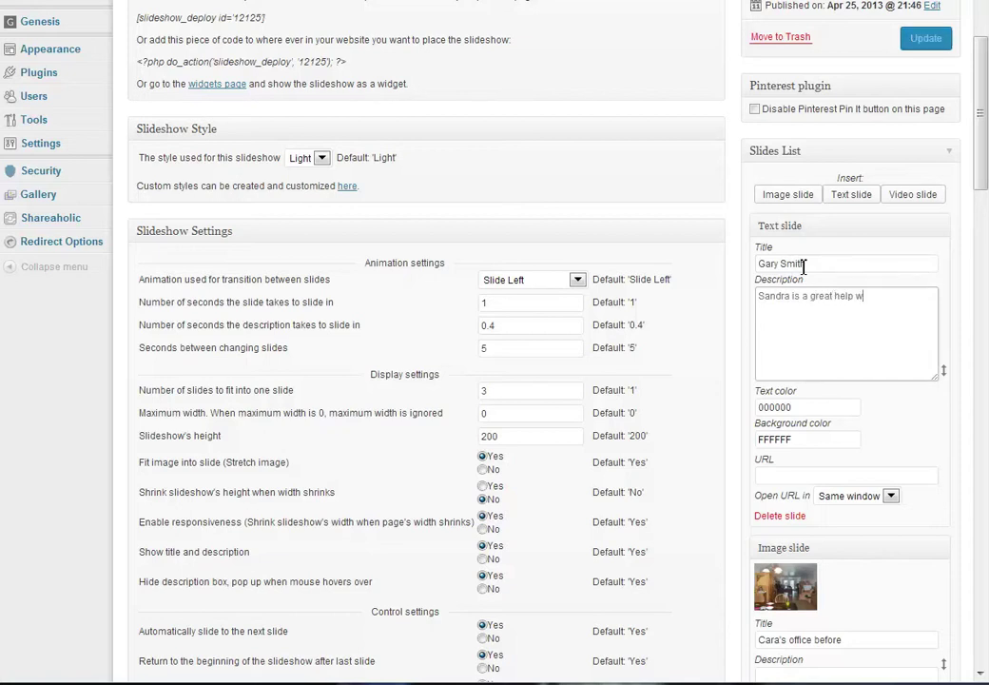
{"action": "type", "text": "hen it dcomes to my DIY projects"}
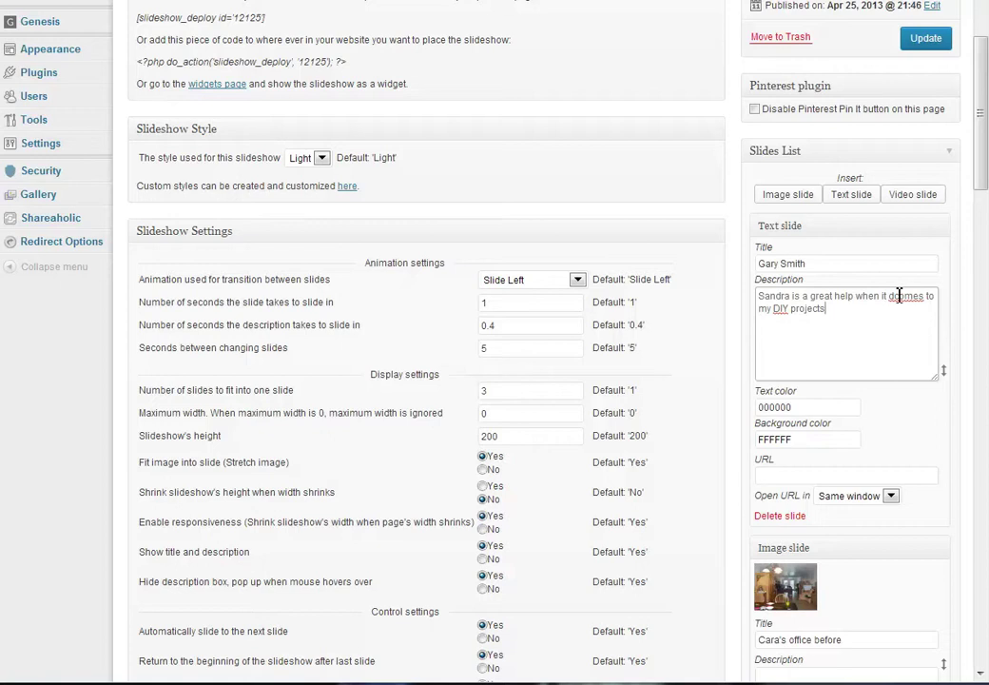
Fix the 'dcomes' typo, move the office photo slide above the text slide, and update
{"action": "key", "text": "BackSpace"}
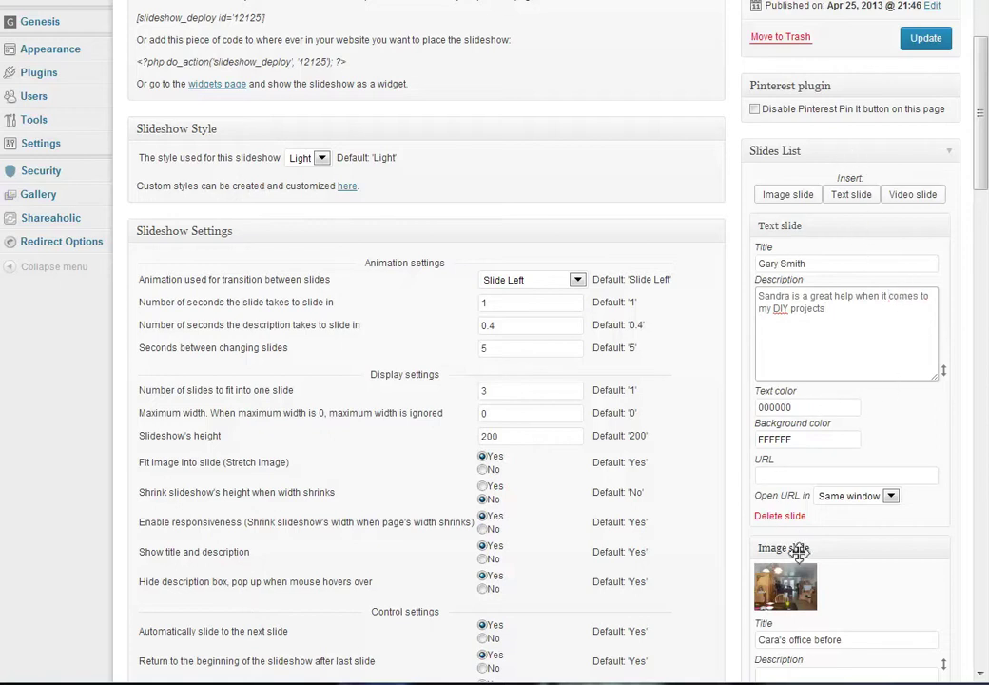
{"action": "left_click_drag", "start_coordinate": [799, 546], "coordinate": [810, 228]}
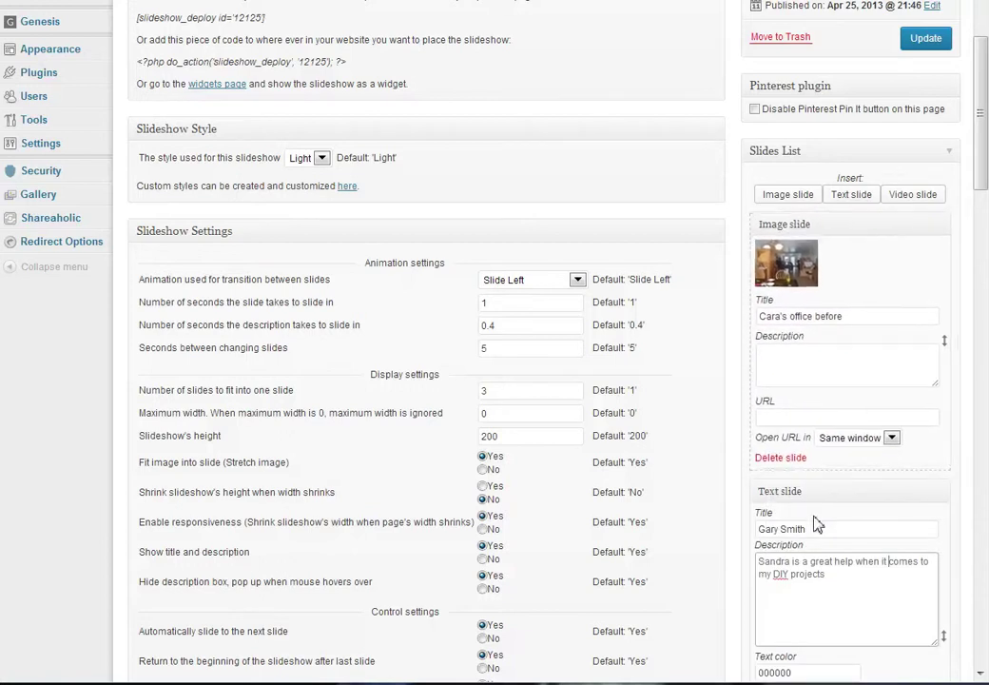
{"action": "left_click", "coordinate": [921, 42]}
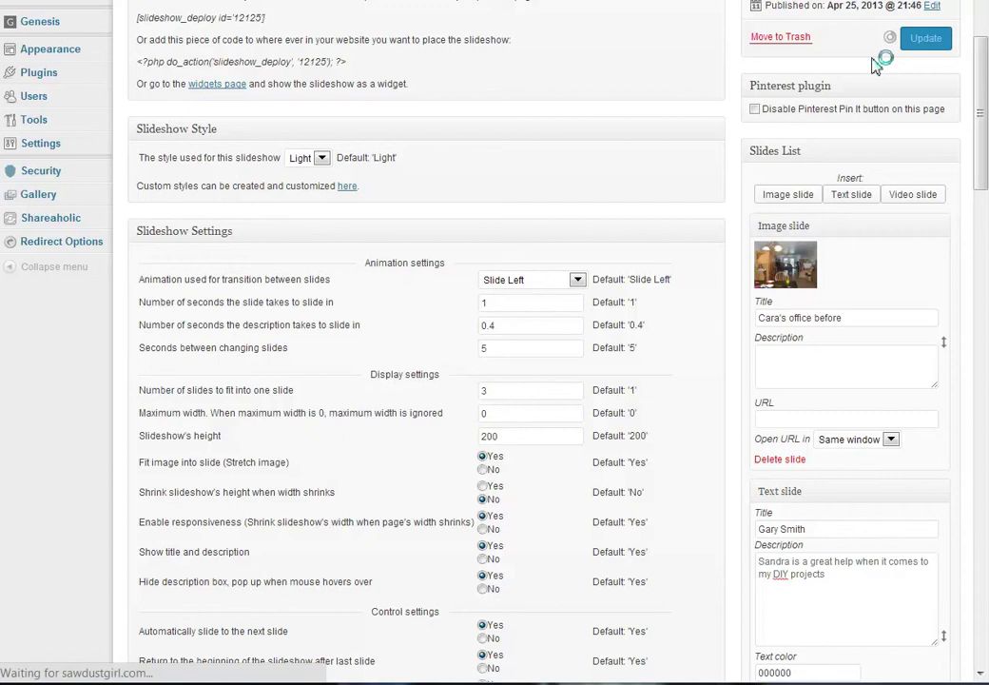
{"action": "double_click", "coordinate": [486, 198]}
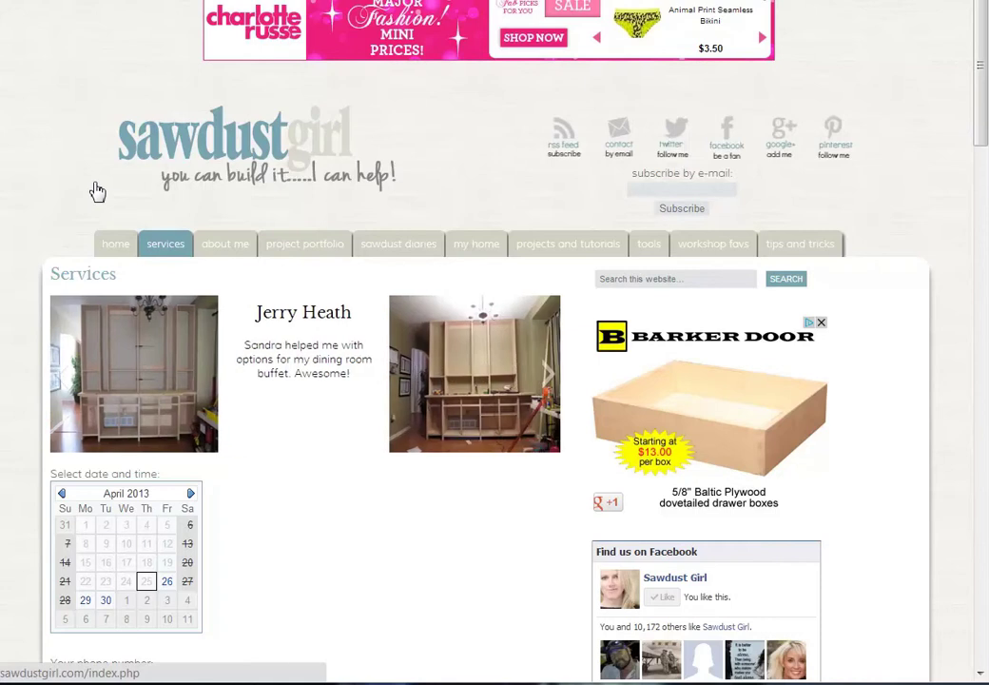
Reload the Services page and step the testimonial slider to see the new DIY slide
{"action": "left_click", "coordinate": [98, 192]}
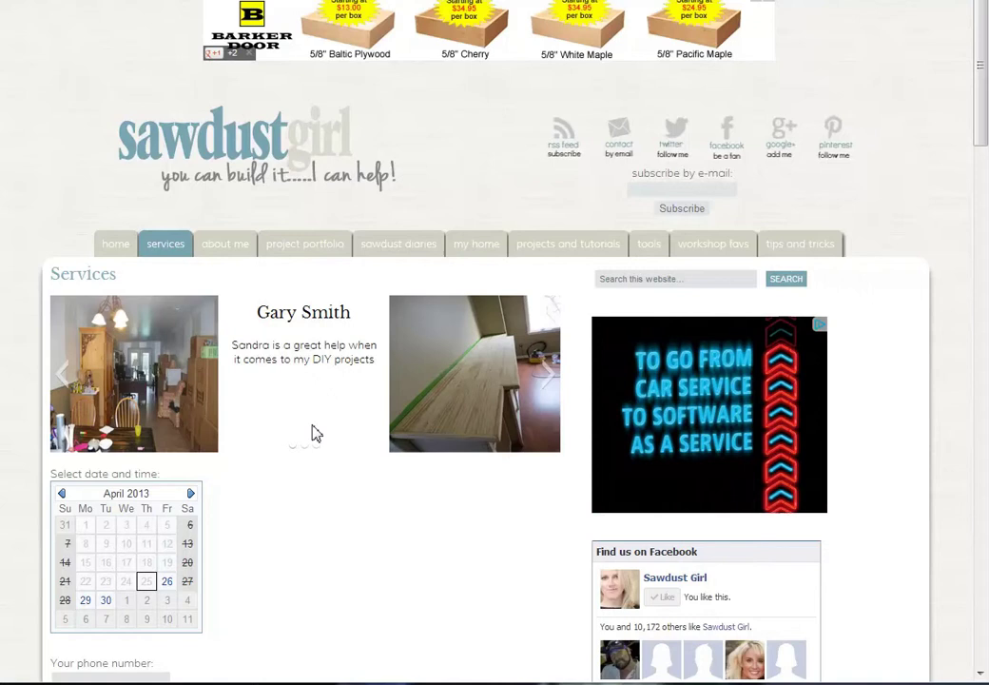
{"action": "left_click", "coordinate": [307, 454]}
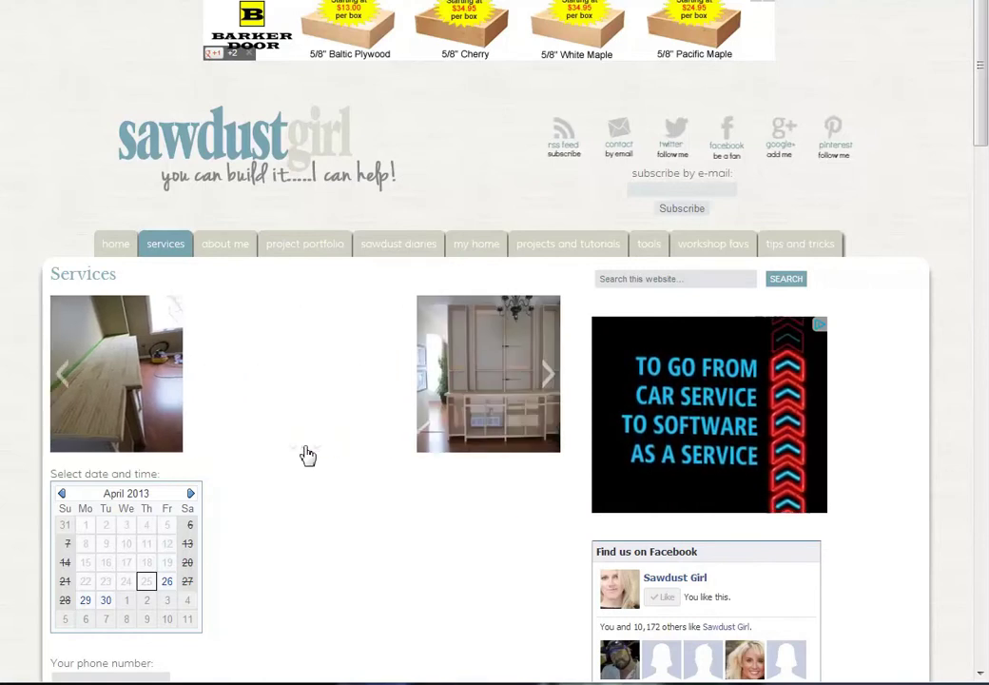
{"action": "left_click", "coordinate": [321, 453]}
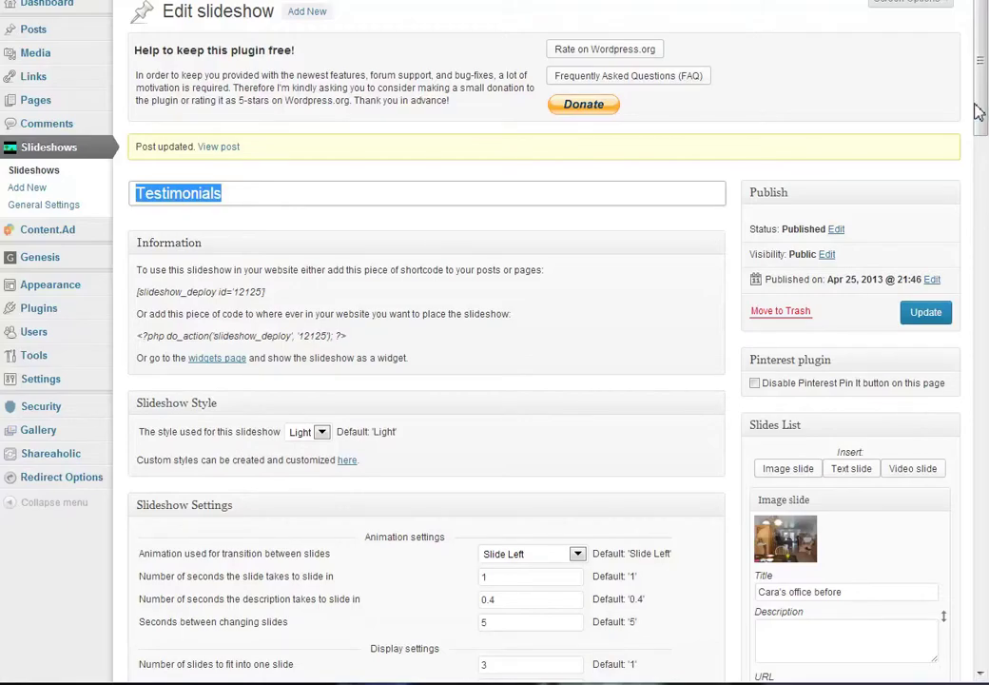
Open the Buffet update post from the site home page and copy its URL
{"action": "left_click_drag", "start_coordinate": [978, 112], "coordinate": [982, 165]}
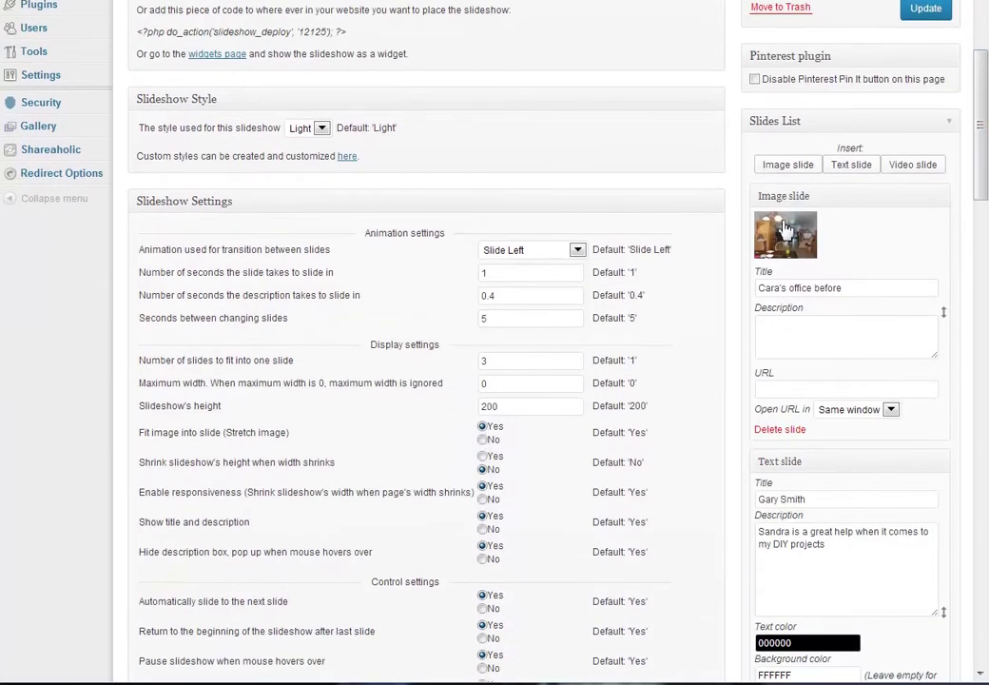
{"action": "left_click", "coordinate": [790, 388]}
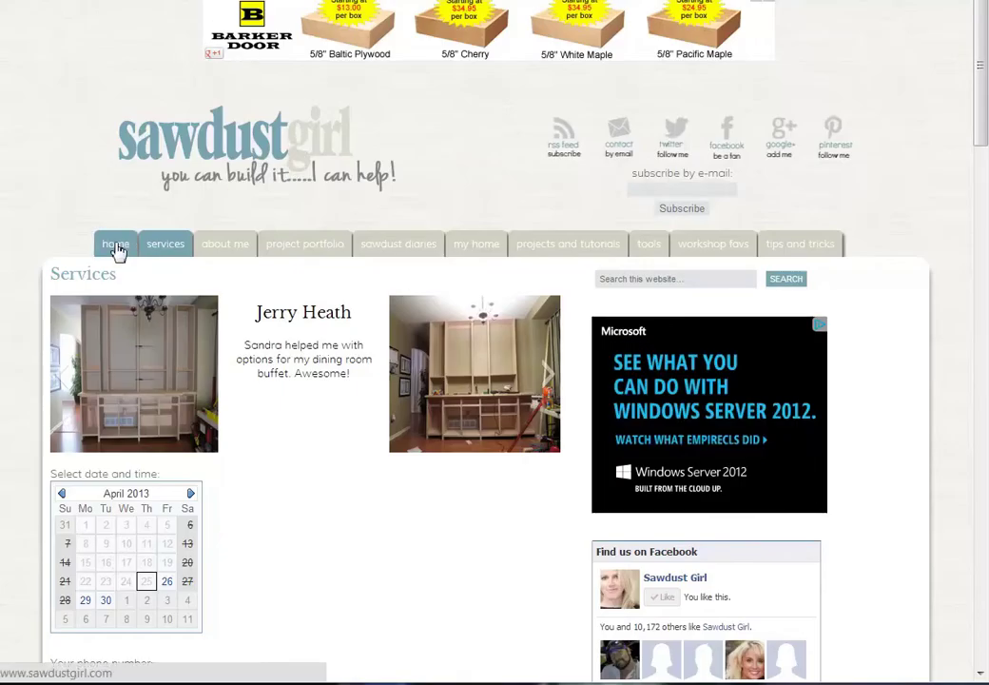
{"action": "left_click", "coordinate": [115, 246]}
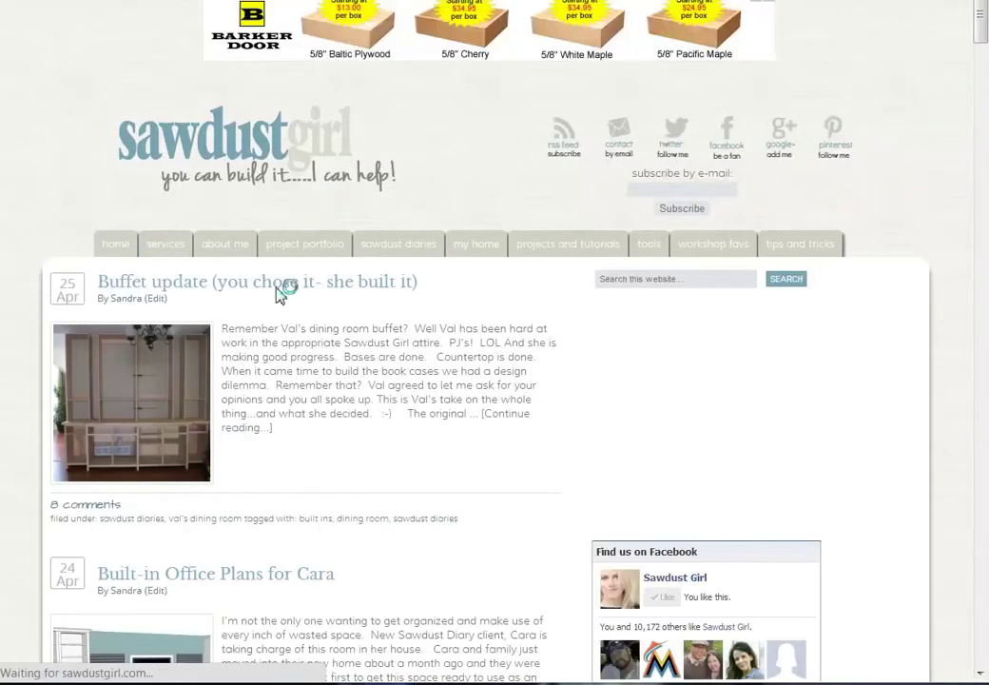
{"action": "left_click", "coordinate": [280, 291]}
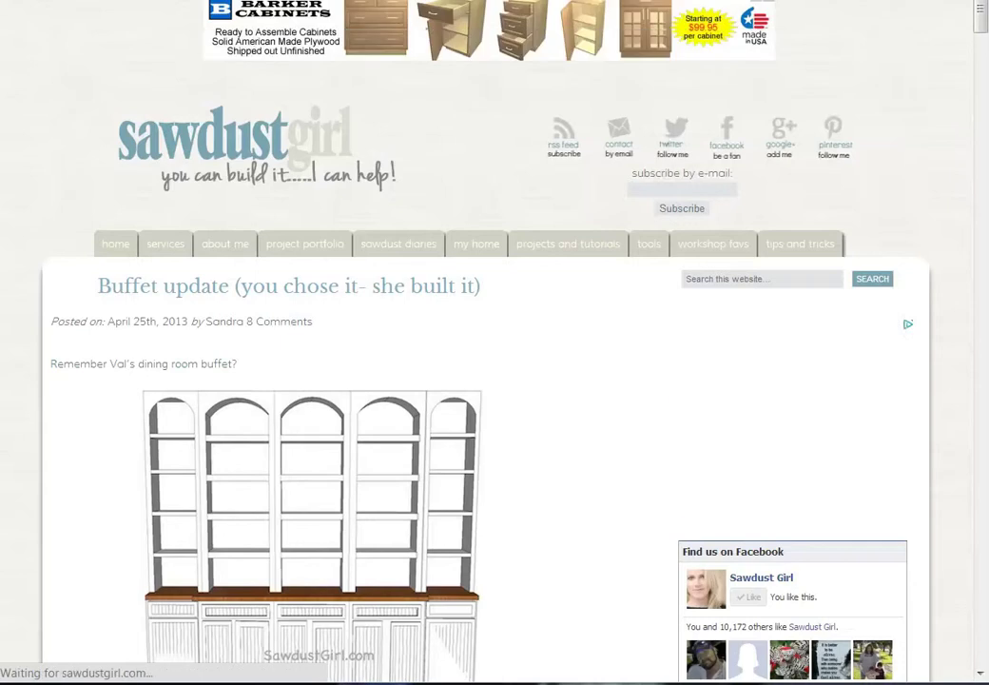
{"action": "right_click", "coordinate": [243, 2]}
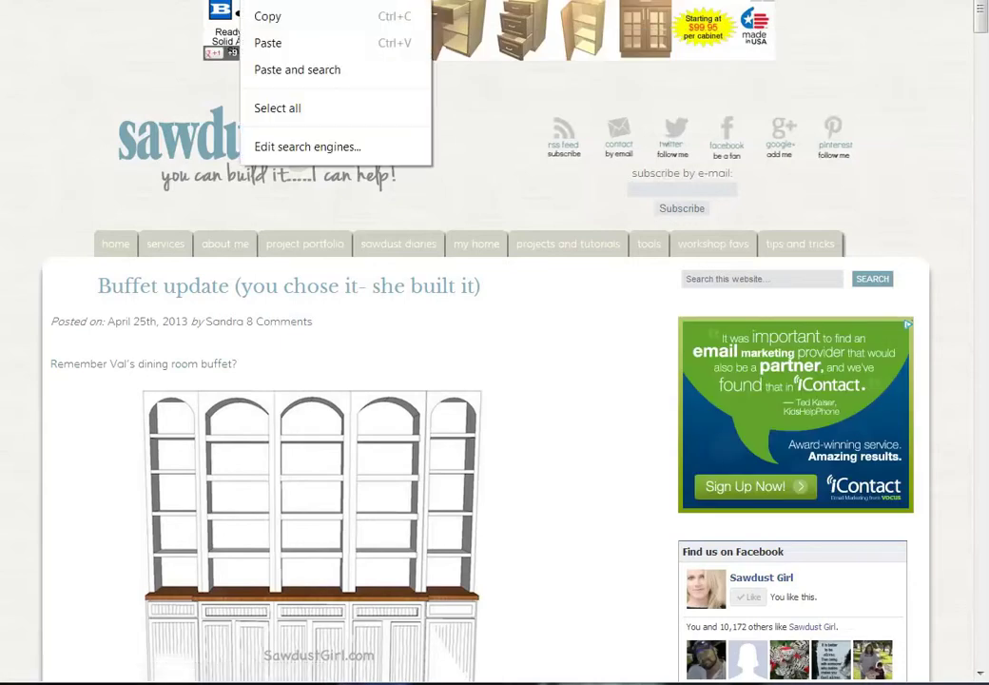
{"action": "left_click", "coordinate": [300, 19]}
Paste the Buffet update post URL into the office image slide's link field
{"action": "key", "text": "alt+Tab"}
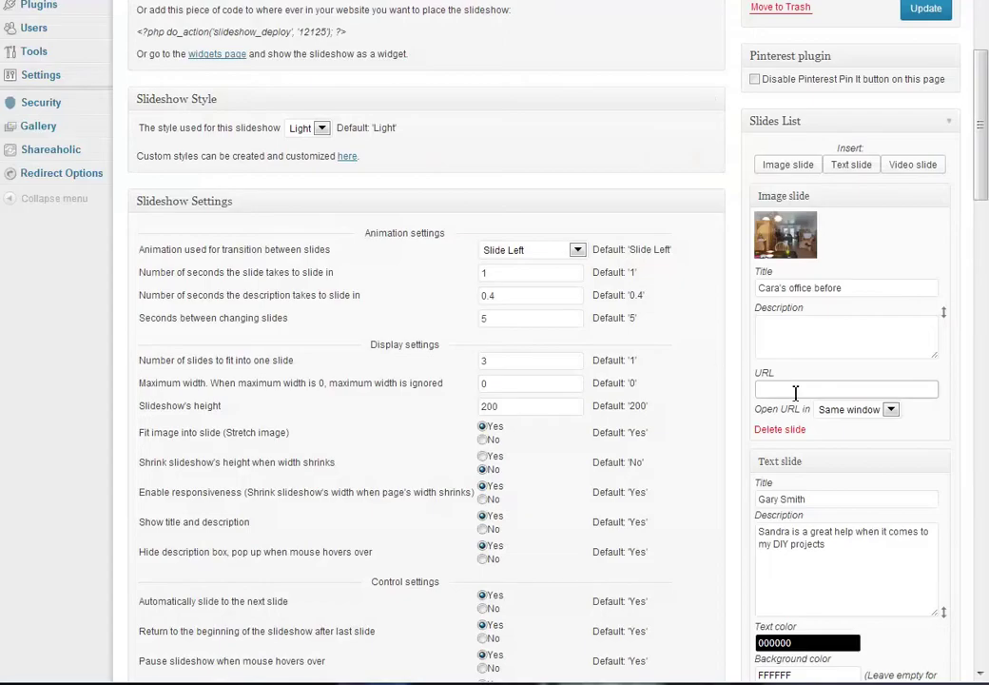
{"action": "left_click", "coordinate": [795, 390]}
{"action": "key", "text": "ctrl+v"}
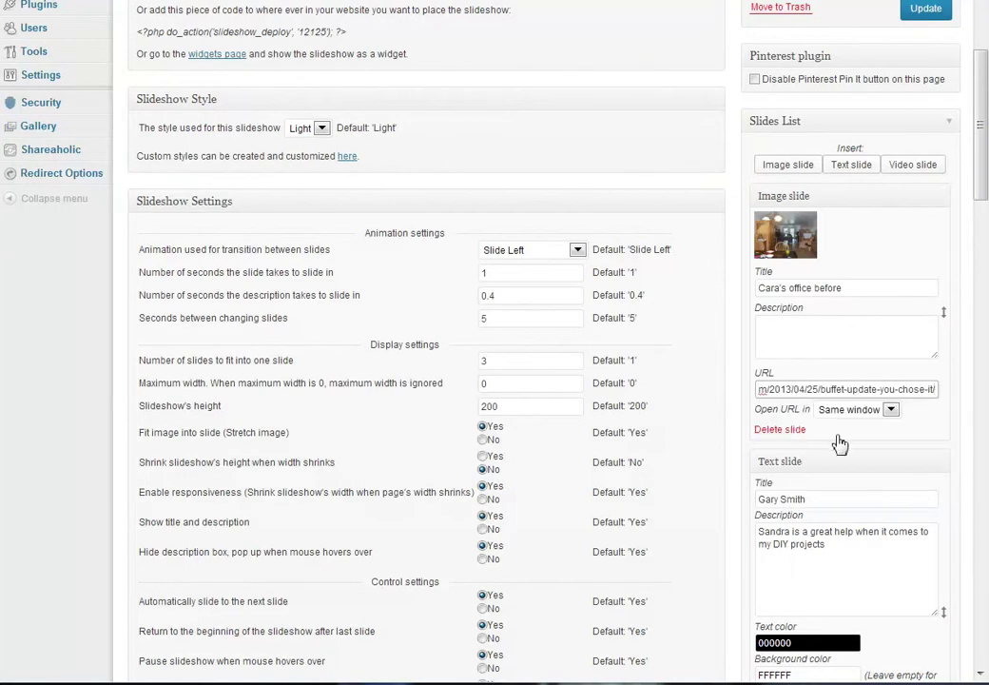
Save, then confirm the Services page office slide links to the Buffet update post
{"action": "left_click", "coordinate": [913, 9]}
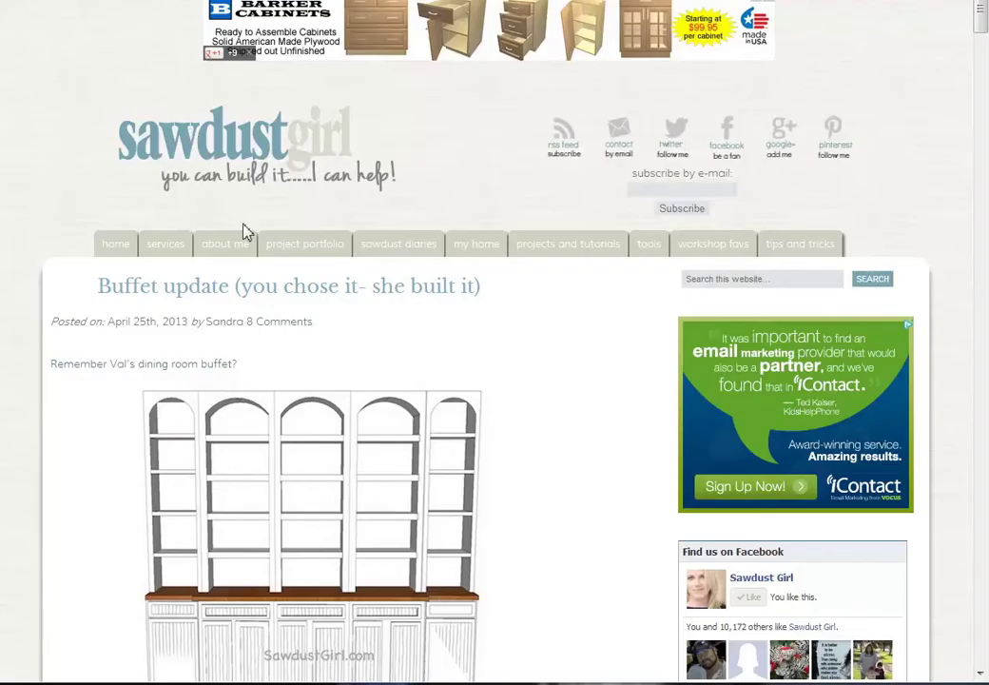
{"action": "left_click", "coordinate": [167, 245]}
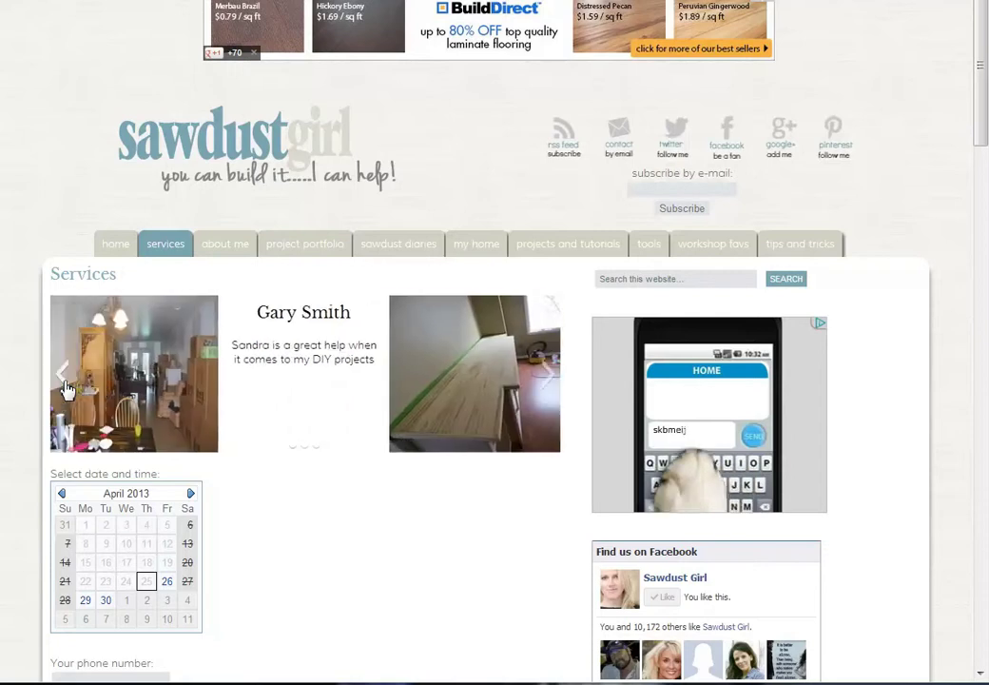
{"action": "left_click", "coordinate": [142, 354]}
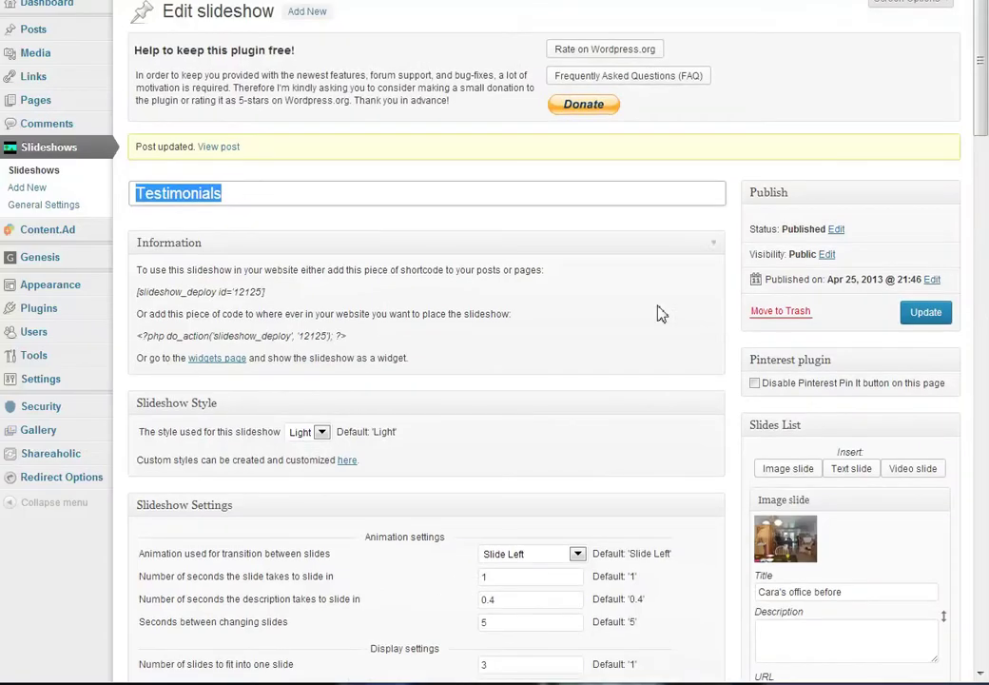
Start a new slideshow titled 'New Slide Show'
{"action": "scroll", "coordinate": [717, 402], "scroll_direction": "down", "scroll_amount": 3}
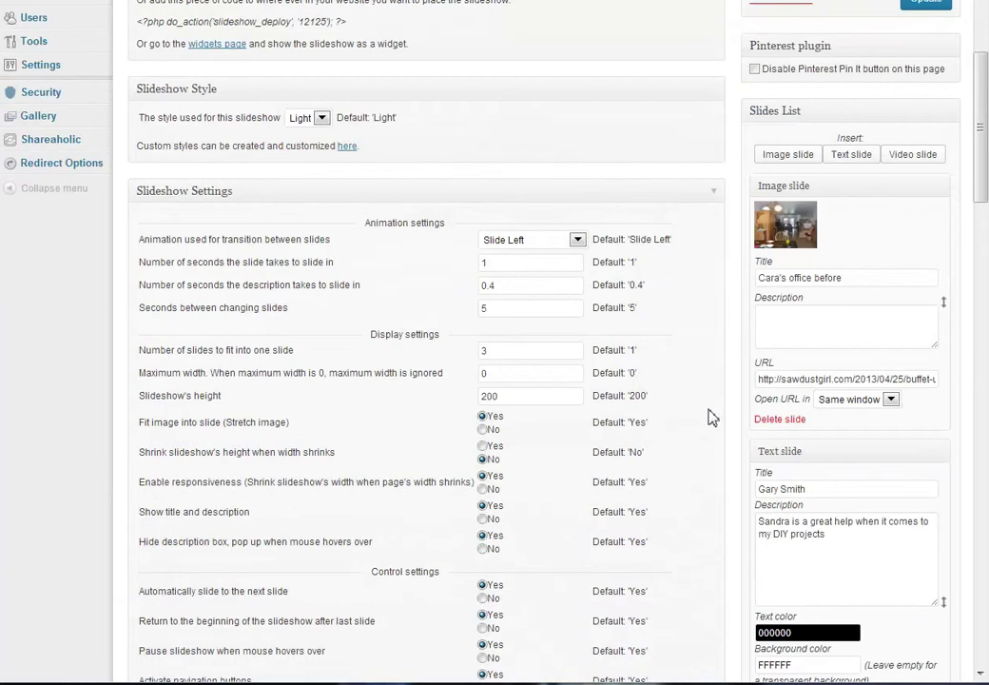
{"action": "scroll", "coordinate": [711, 421], "scroll_direction": "down", "scroll_amount": 3}
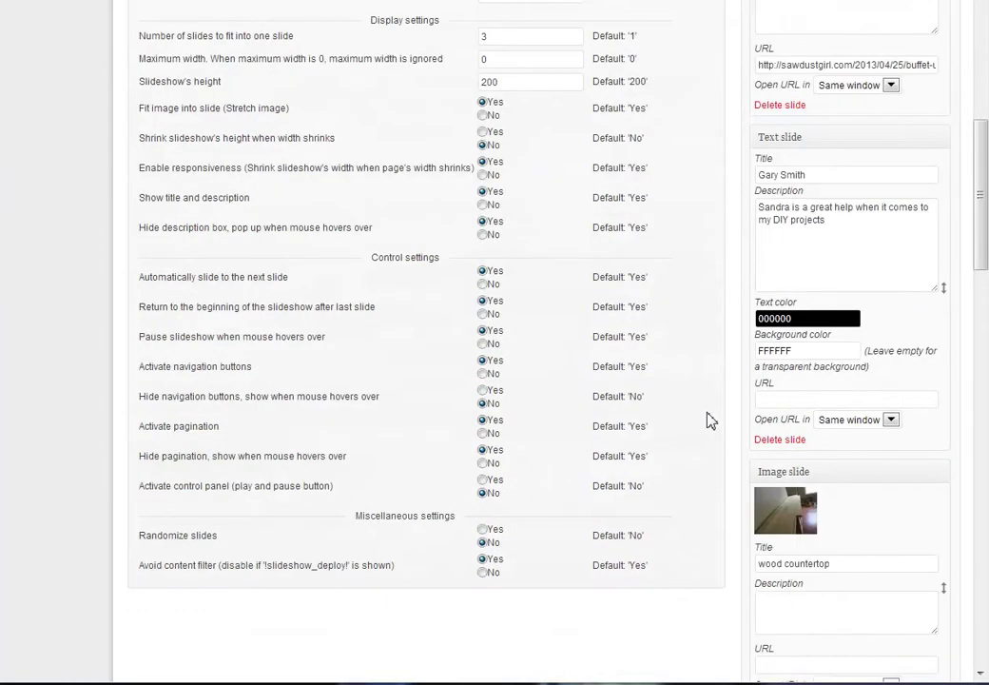
{"action": "scroll", "coordinate": [711, 420], "scroll_direction": "up", "scroll_amount": 2}
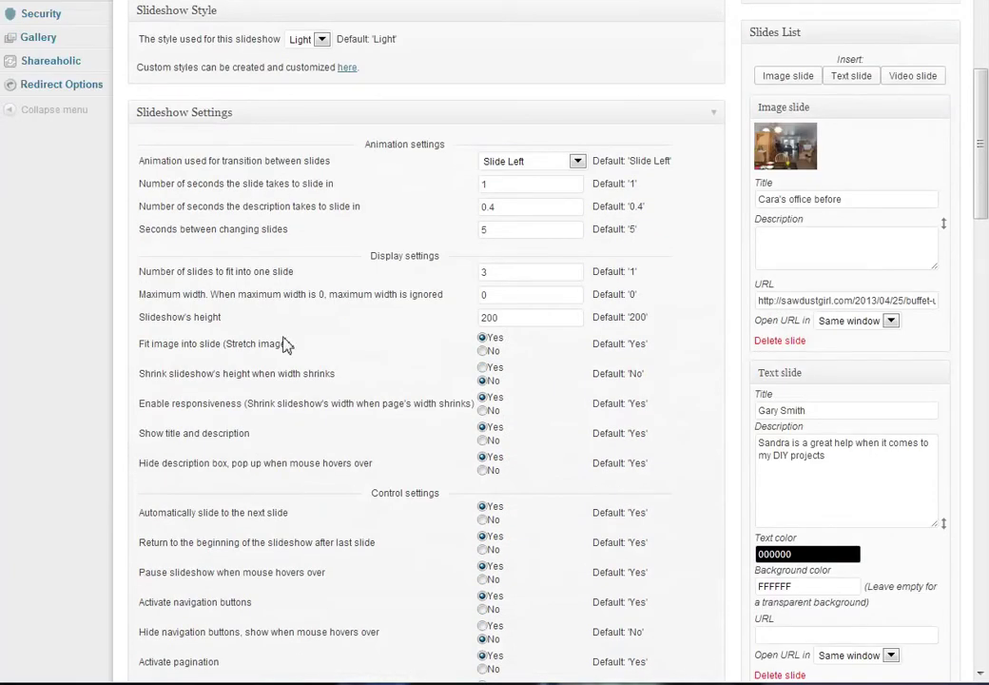
{"action": "scroll", "coordinate": [276, 361], "scroll_direction": "down", "scroll_amount": 2}
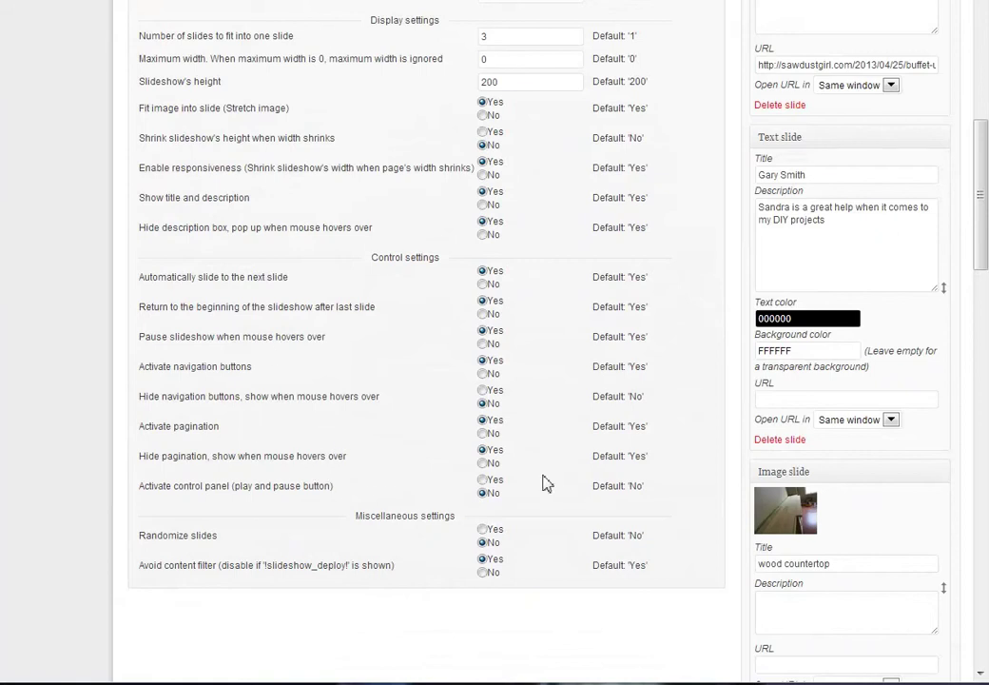
{"action": "scroll", "coordinate": [624, 427], "scroll_direction": "up", "scroll_amount": 2}
{"action": "scroll", "coordinate": [623, 434], "scroll_direction": "up", "scroll_amount": 3}
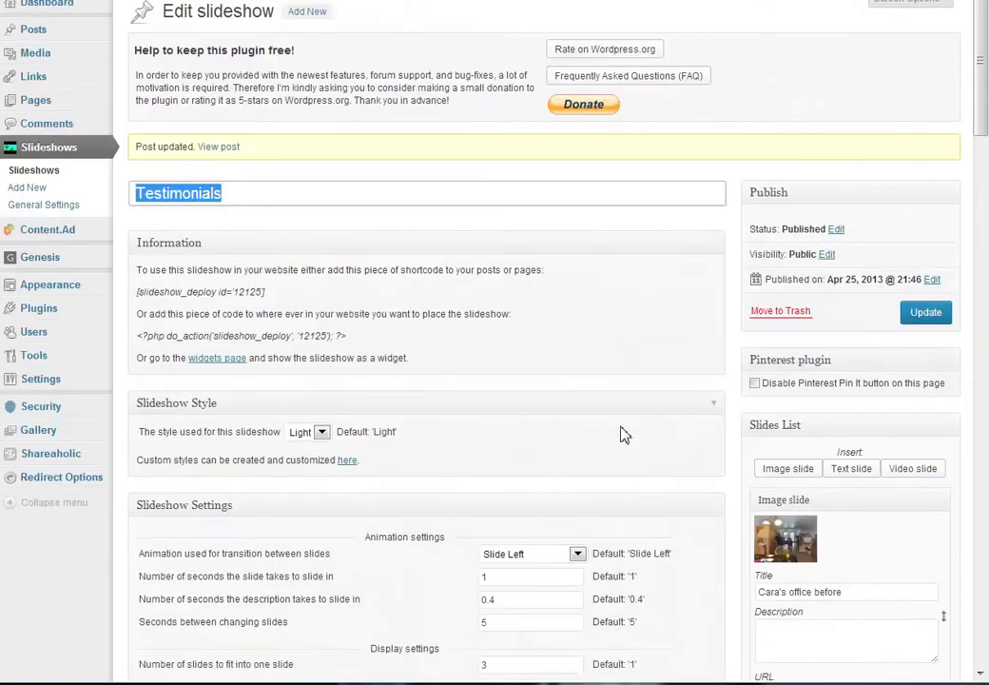
{"action": "left_click", "coordinate": [313, 13]}
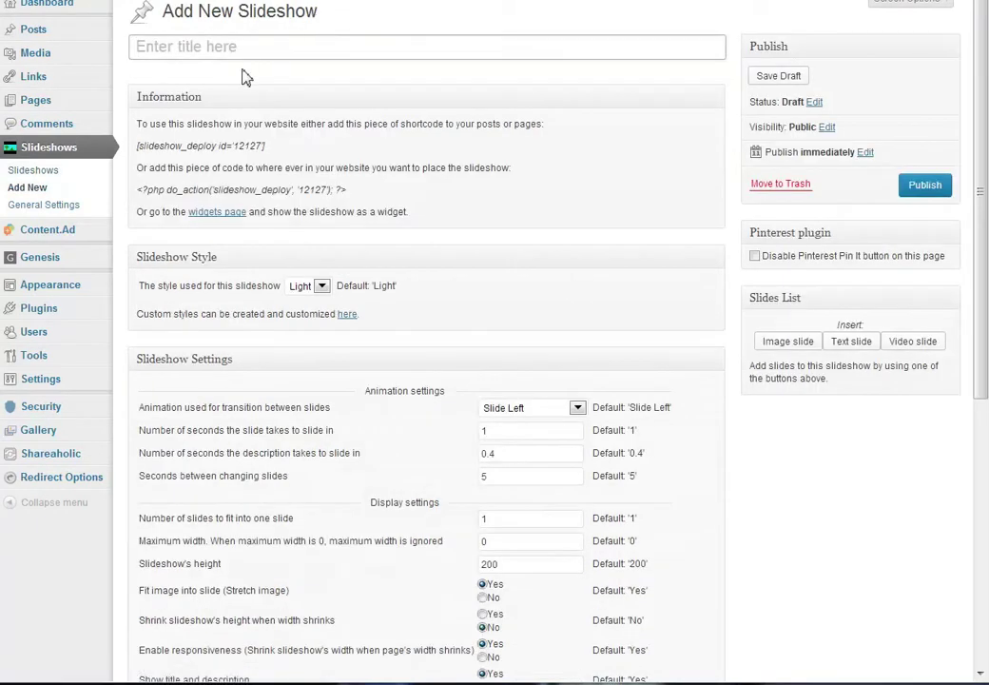
{"action": "left_click", "coordinate": [255, 38]}
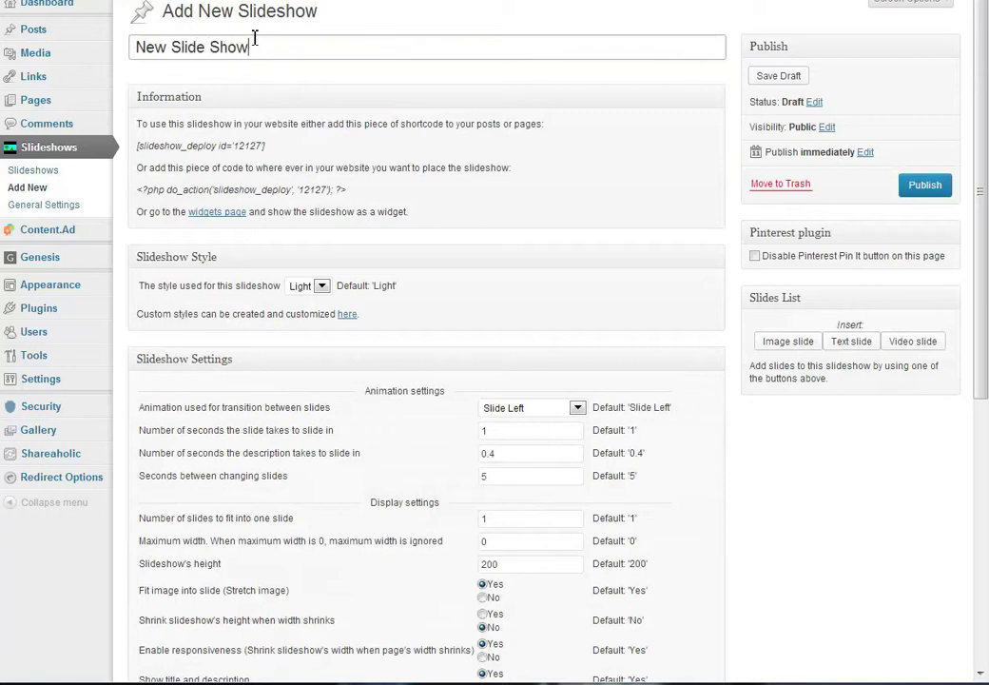
Add wood countertop, Sawdust Girl attire and dining room buffet Built-in option 3 image slides, then publish
{"action": "left_click", "coordinate": [787, 340]}
{"action": "left_click", "coordinate": [642, 216]}
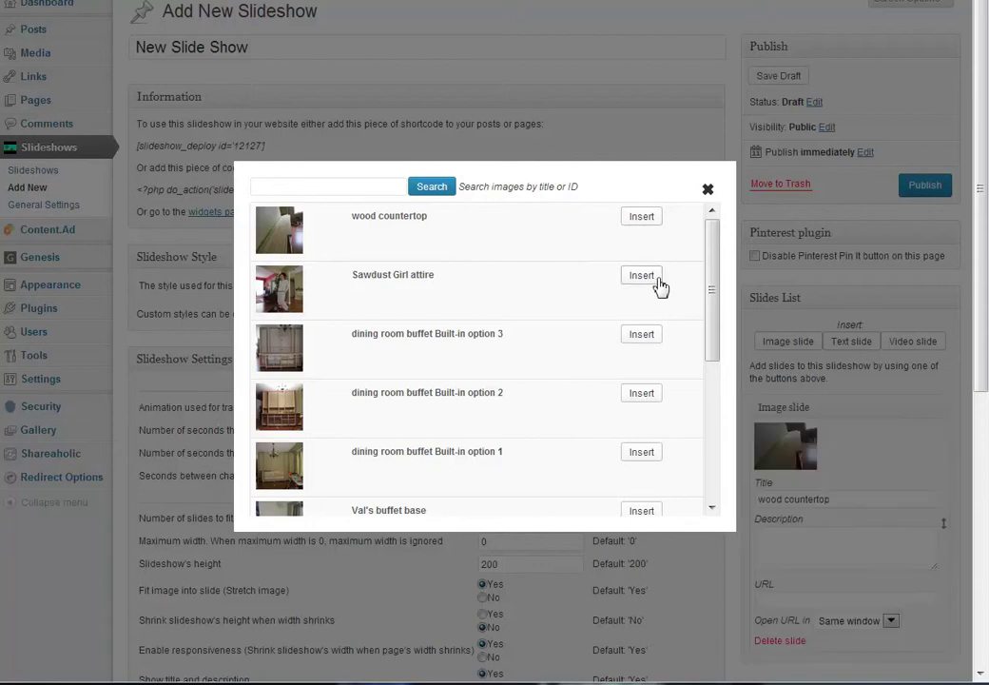
{"action": "left_click", "coordinate": [643, 276]}
{"action": "left_click", "coordinate": [643, 336]}
{"action": "left_click", "coordinate": [707, 189]}
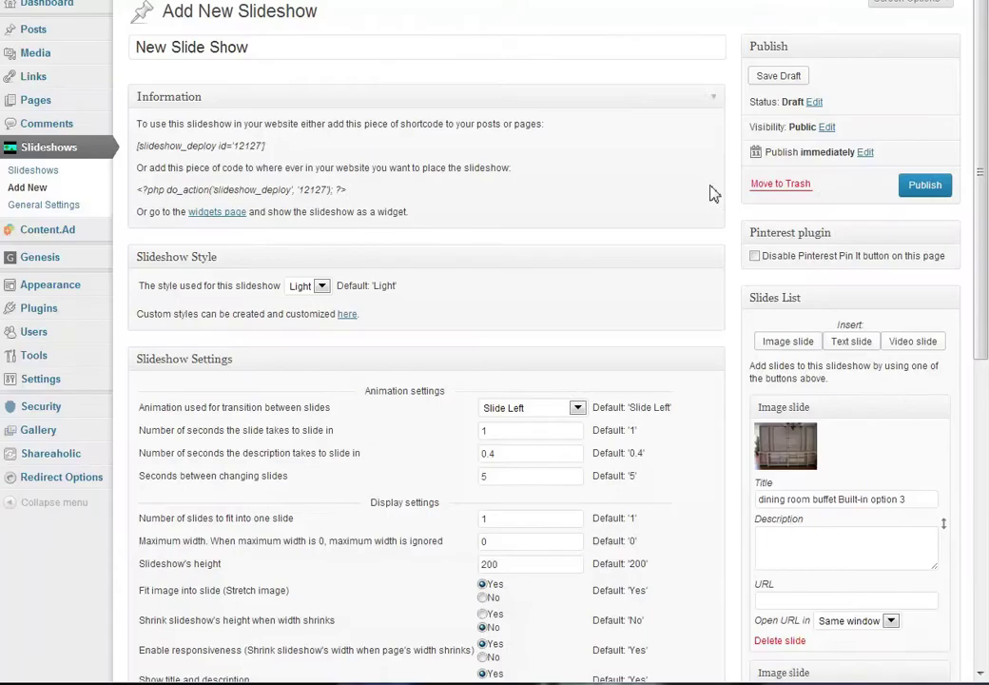
{"action": "left_click", "coordinate": [927, 186]}
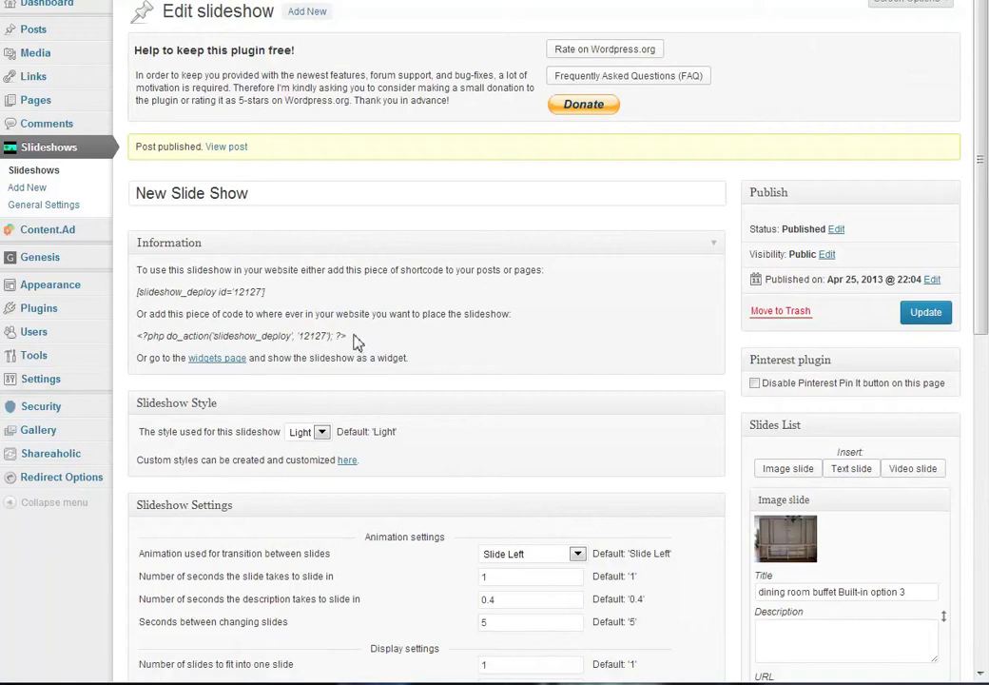
Copy the [slideshow_deploy id='12127'] shortcode from the Information box
{"action": "left_click_drag", "start_coordinate": [349, 336], "coordinate": [148, 334]}
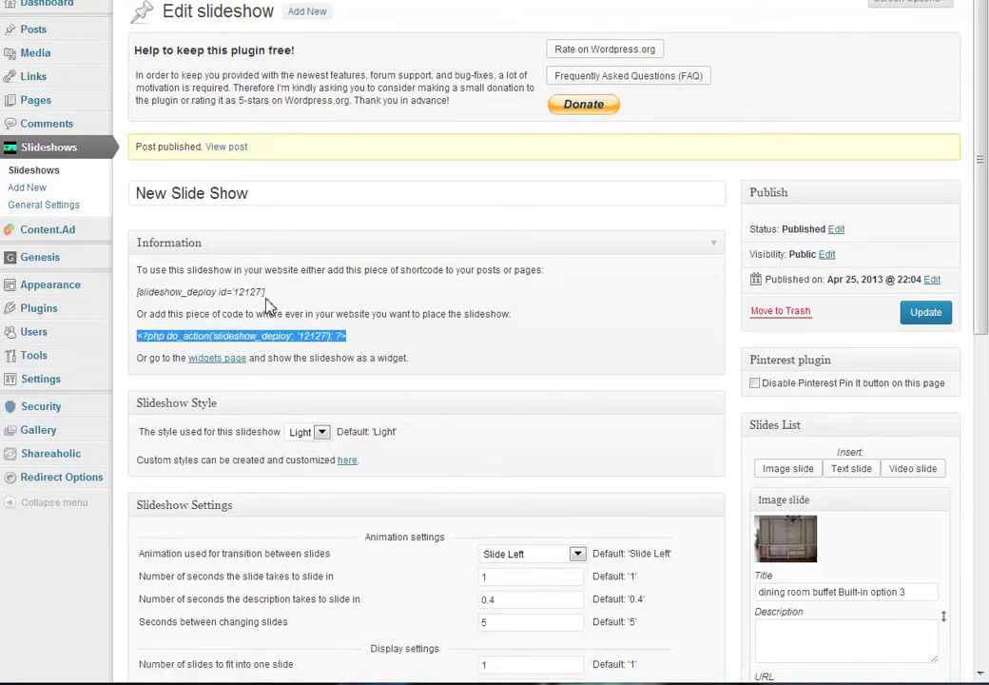
{"action": "left_click_drag", "start_coordinate": [267, 292], "coordinate": [139, 292]}
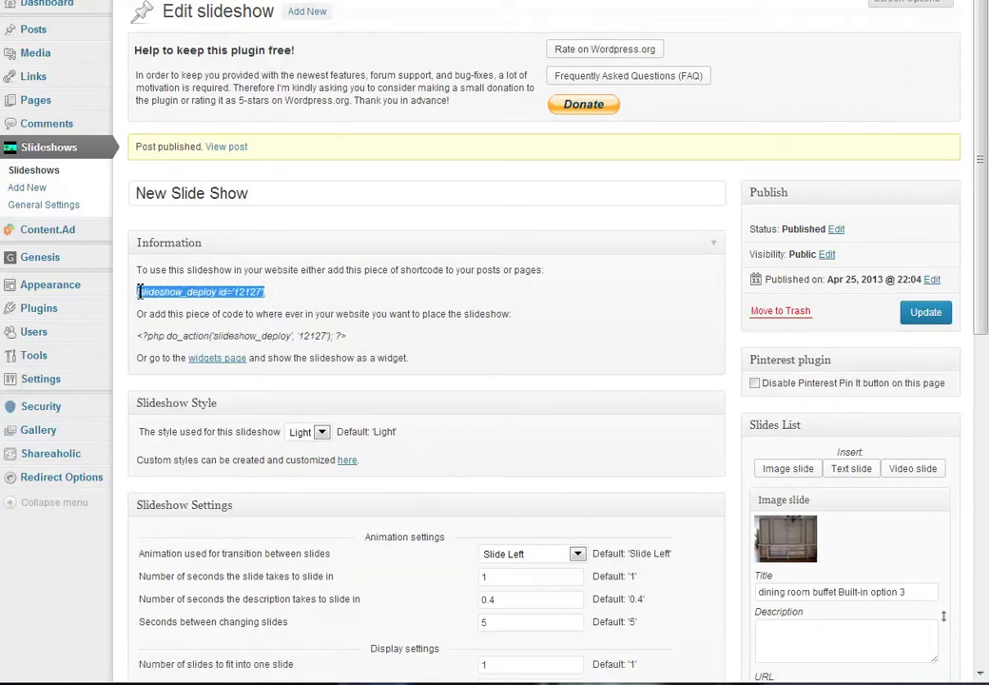
{"action": "right_click", "coordinate": [176, 293]}
{"action": "left_click", "coordinate": [212, 316]}
{"action": "scroll", "coordinate": [500, 266], "scroll_direction": "down", "scroll_amount": 3}
{"action": "scroll", "coordinate": [473, 276], "scroll_direction": "up", "scroll_amount": 3}
Open Slideshows General Settings and review which user roles may add, edit and delete slideshows
{"action": "left_click", "coordinate": [65, 206]}
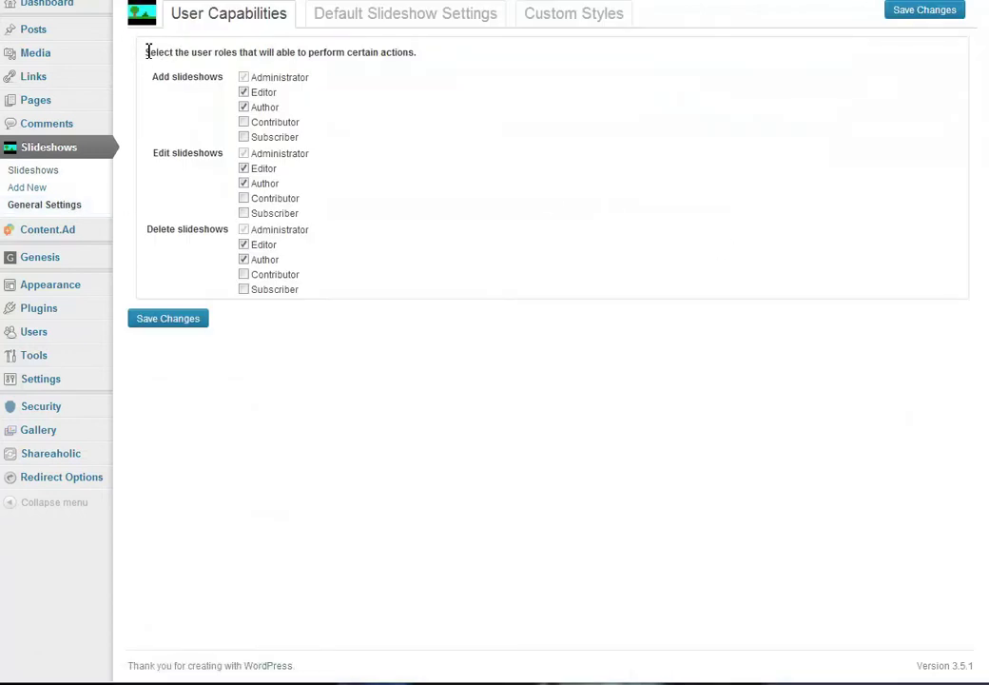
{"action": "left_click_drag", "start_coordinate": [148, 51], "coordinate": [416, 58]}
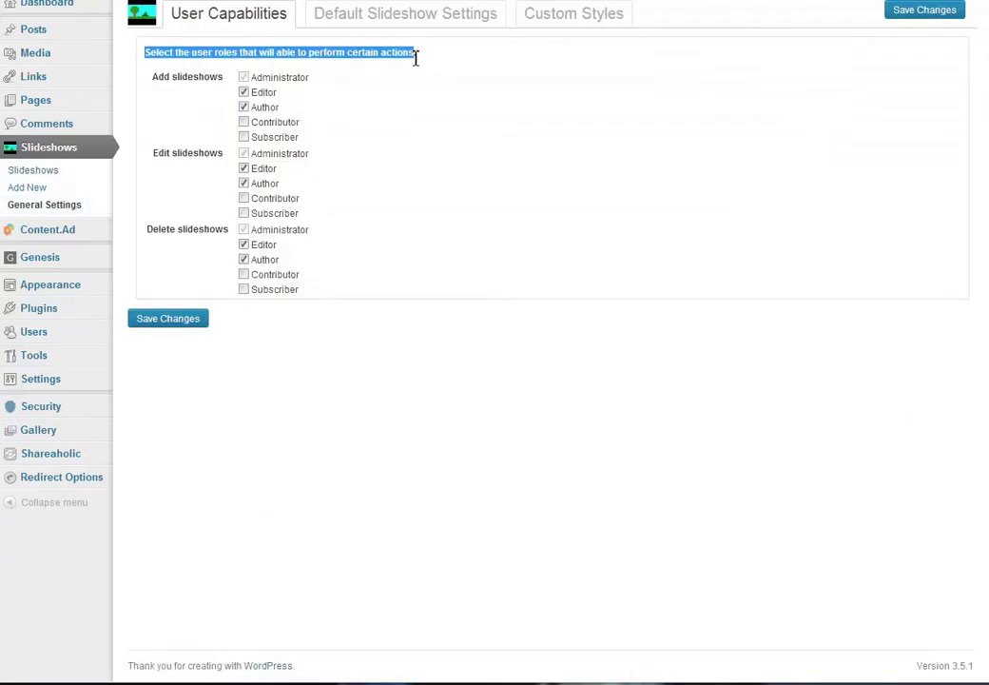
{"action": "left_click", "coordinate": [459, 90]}
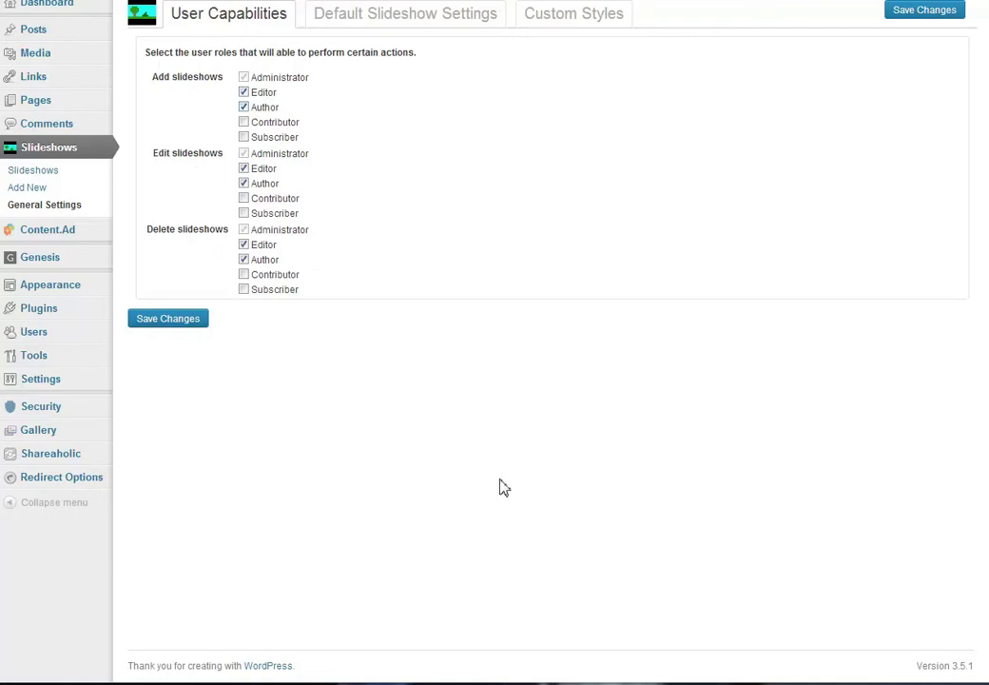
{"action": "left_click", "coordinate": [393, 23]}
{"action": "scroll", "coordinate": [779, 303], "scroll_direction": "down", "scroll_amount": 1}
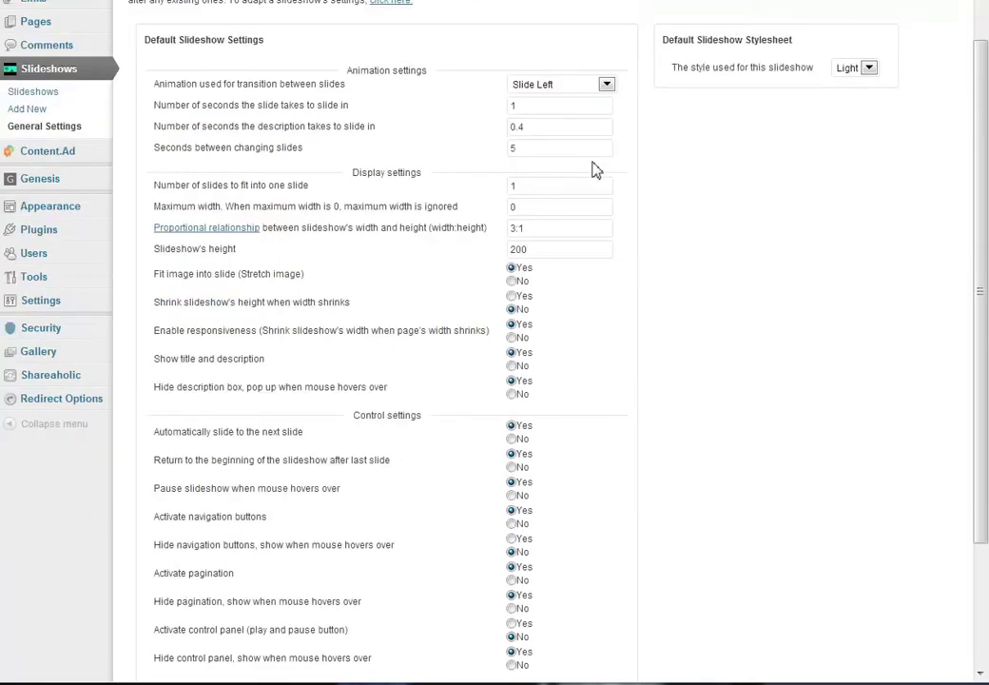
{"action": "scroll", "coordinate": [860, 302], "scroll_direction": "up", "scroll_amount": 1}
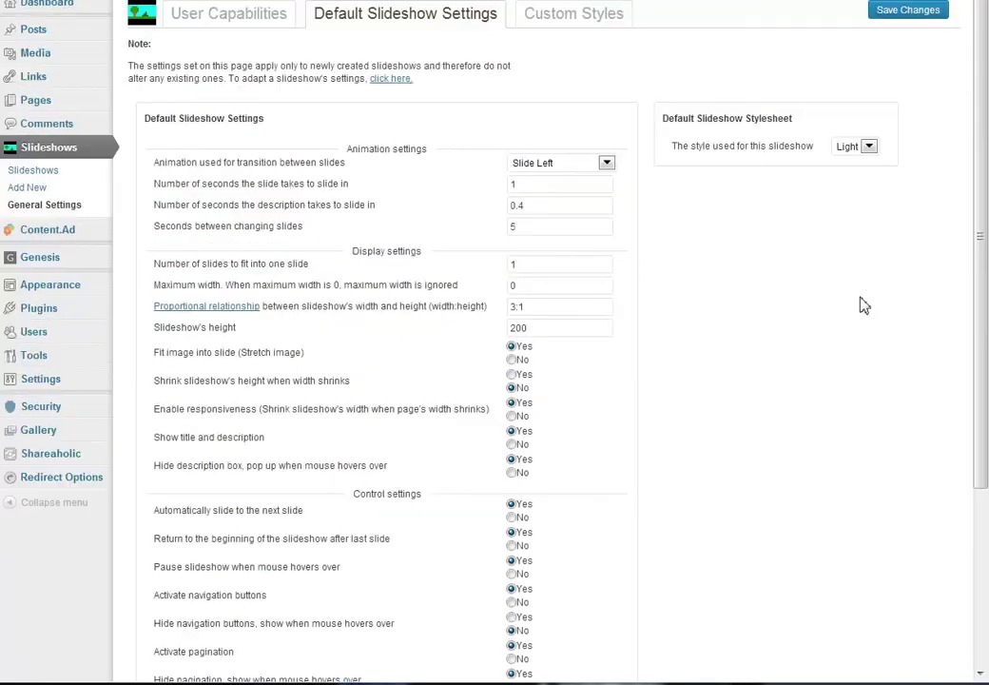
{"action": "left_click", "coordinate": [571, 21]}
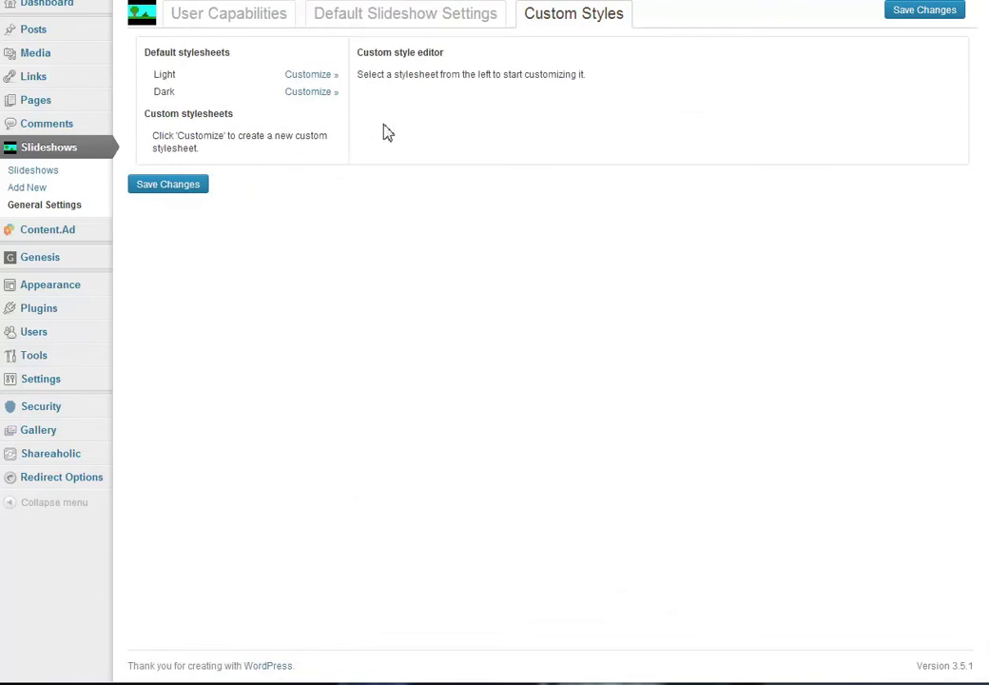
{"action": "left_click", "coordinate": [395, 21]}
{"action": "left_click", "coordinate": [269, 14]}
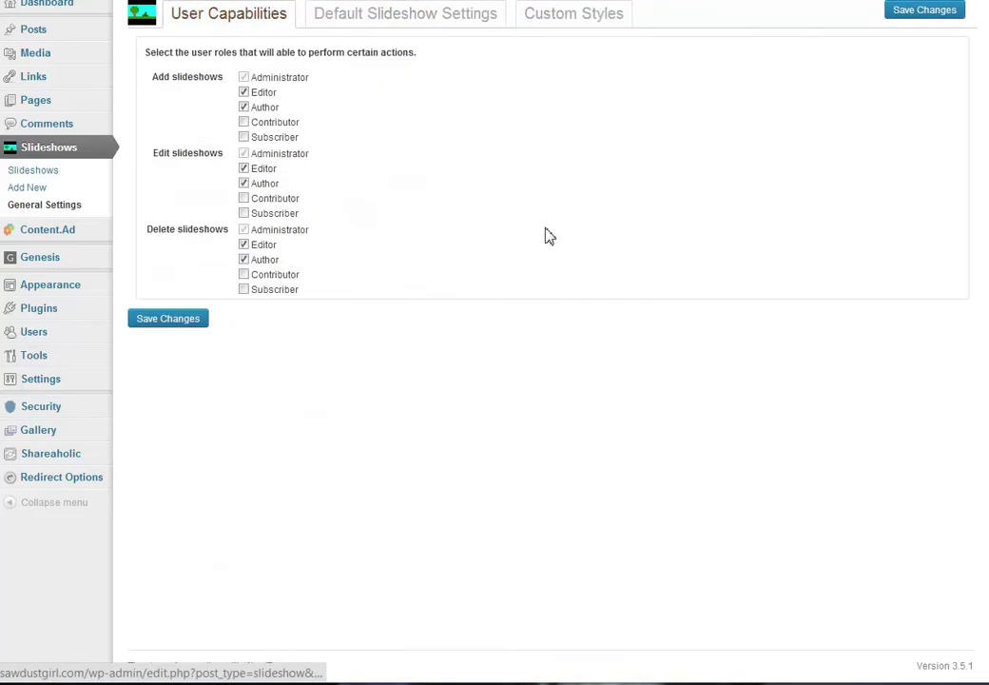